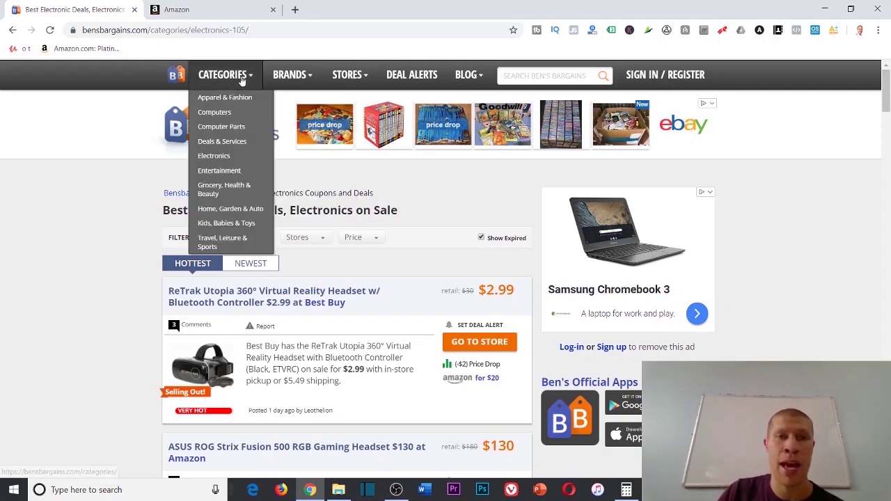
Browse the deal categories and the hottest electronics deals on Ben's Bargains.
mouse_move(245, 76)
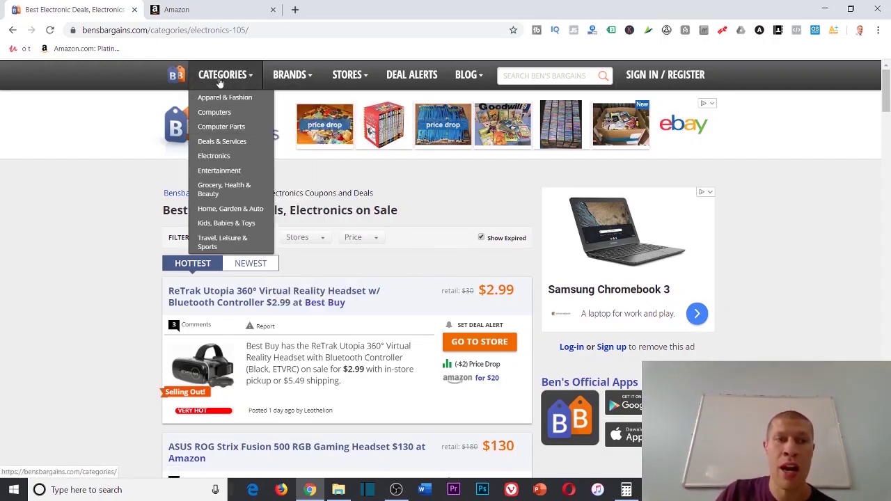
mouse_move(214, 245)
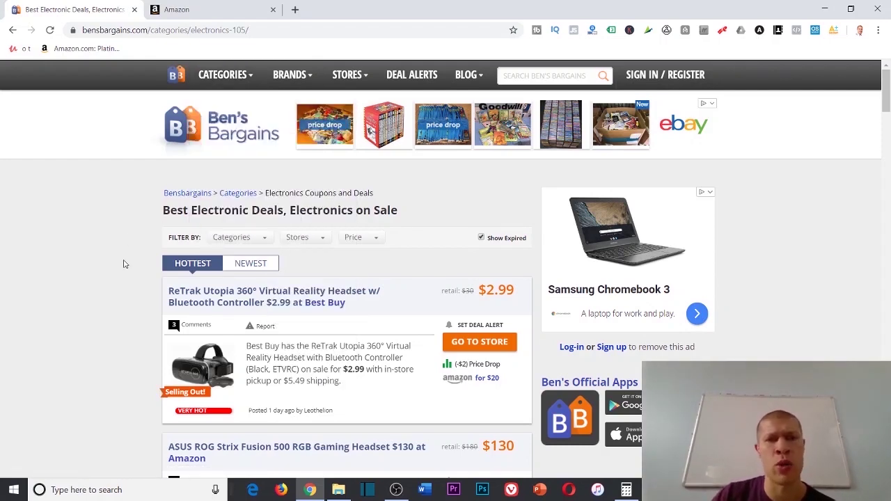
scroll(250, 174, "down", 3)
scroll(482, 152, "up", 1)
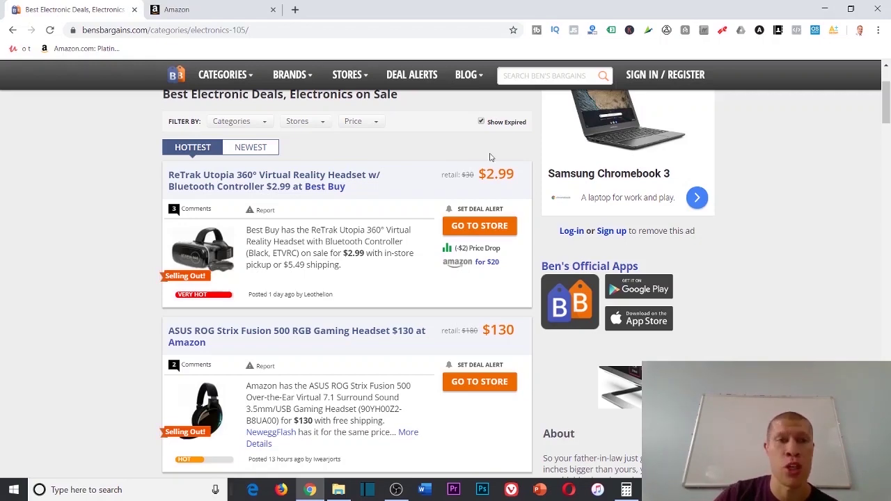
mouse_move(220, 67)
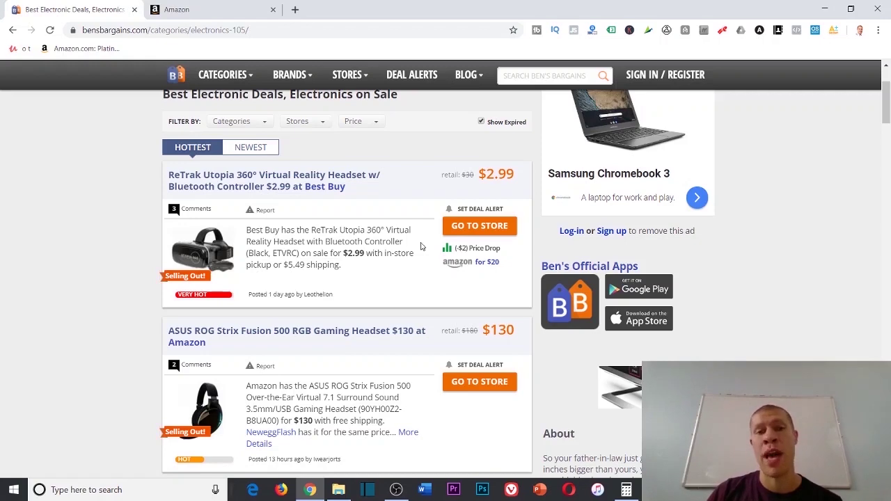
Open the ReTrak Utopia 360° headset's Amazon listing in a new tab and compare it with the Best Buy deal.
right_click(457, 263)
left_click(482, 272)
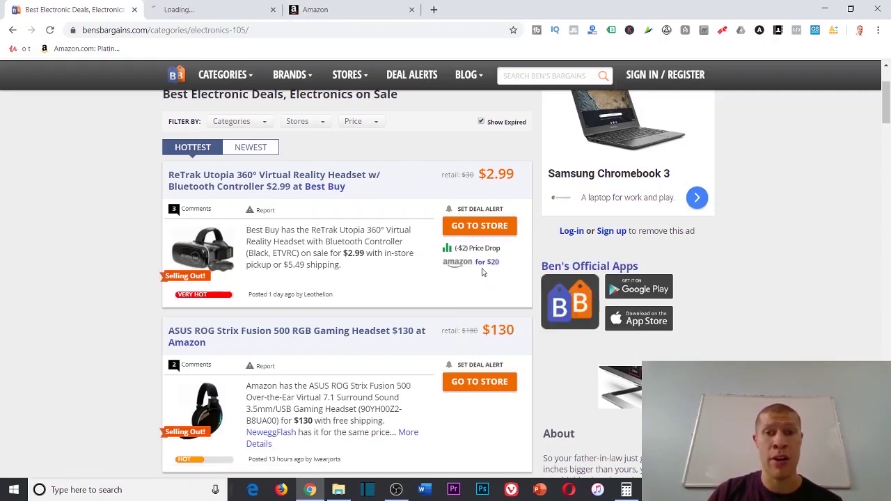
key("ctrl+Tab")
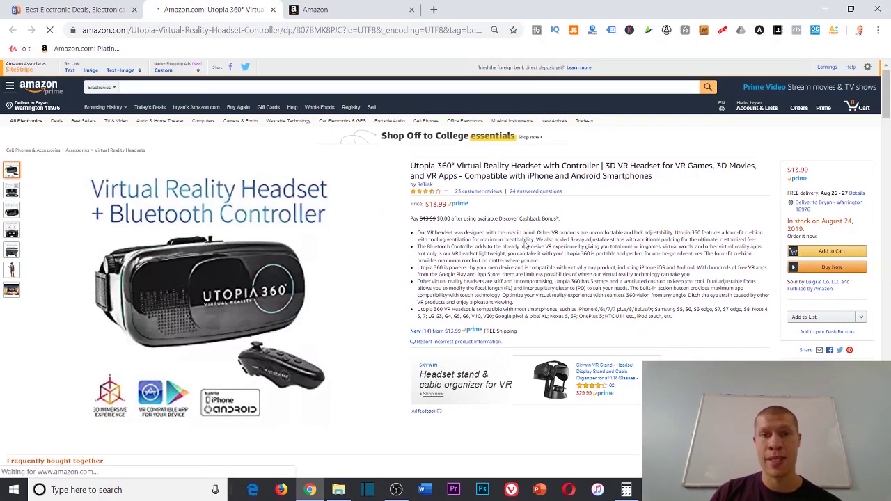
scroll(454, 257, "down", 1)
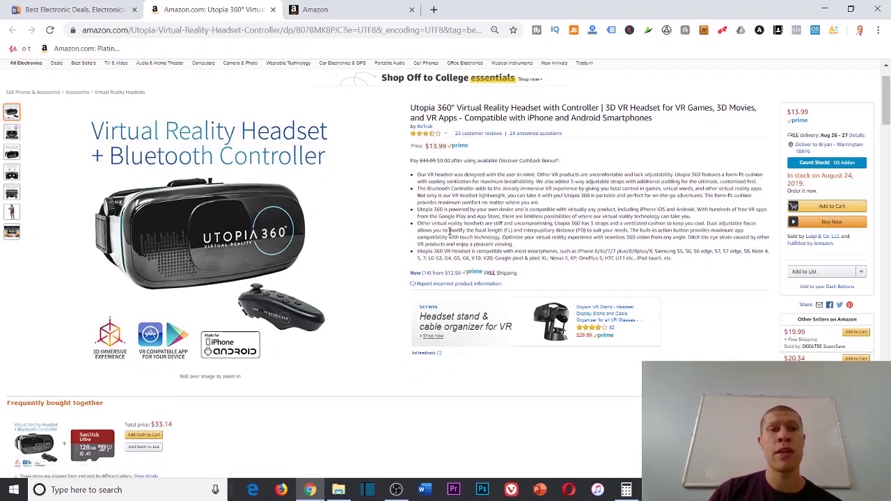
key("ctrl+shift+Tab")
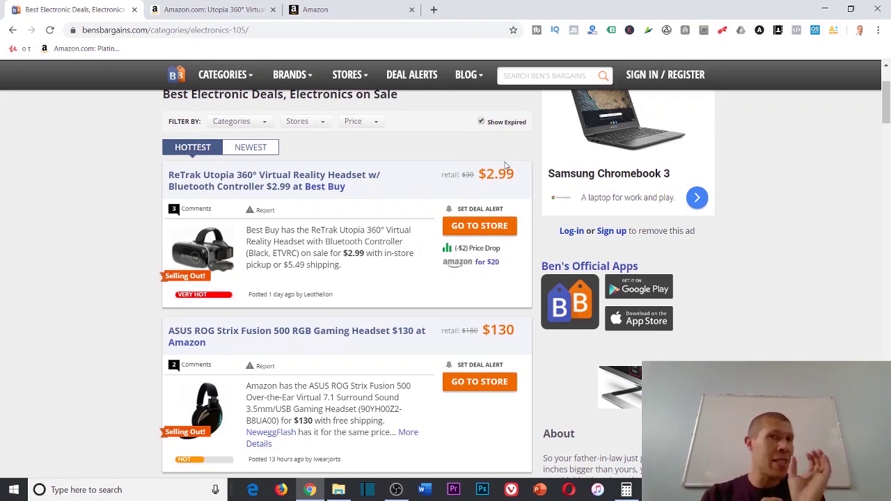
key("ctrl+Tab")
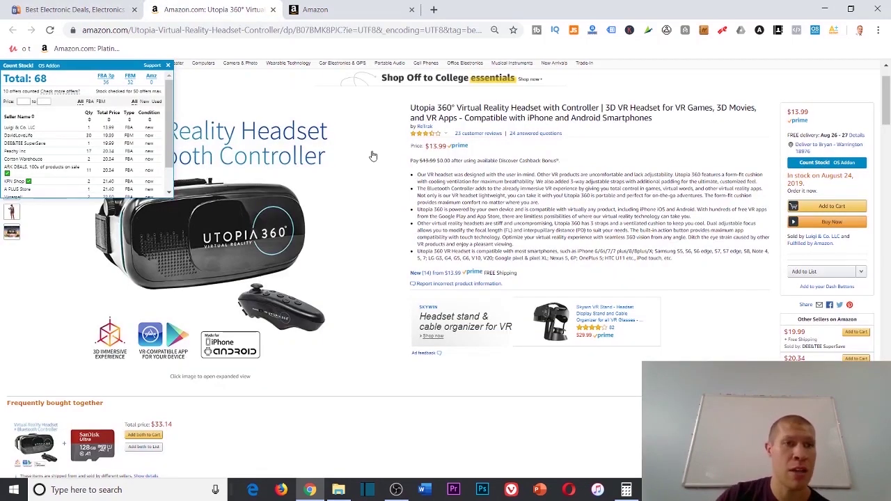
Review the sellers' stock quantities and prices for the VR headset in the Count Stock results.
scroll(101, 144, "down", 5)
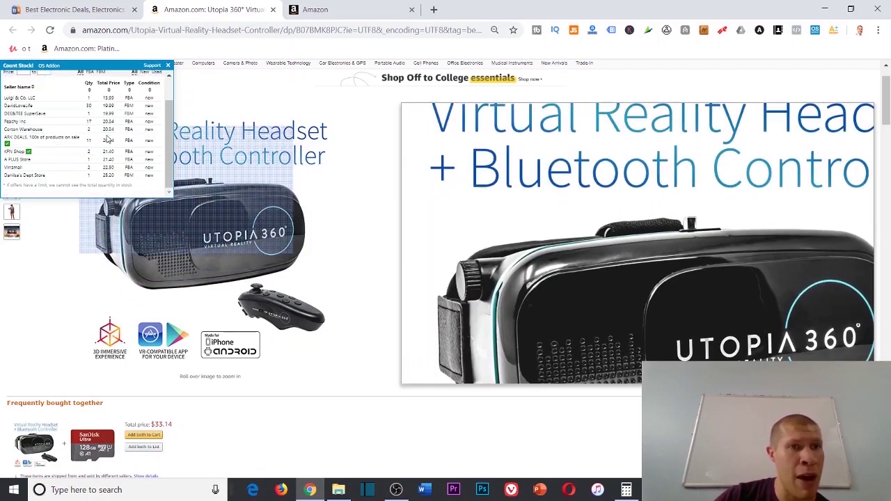
scroll(101, 144, "up", 1)
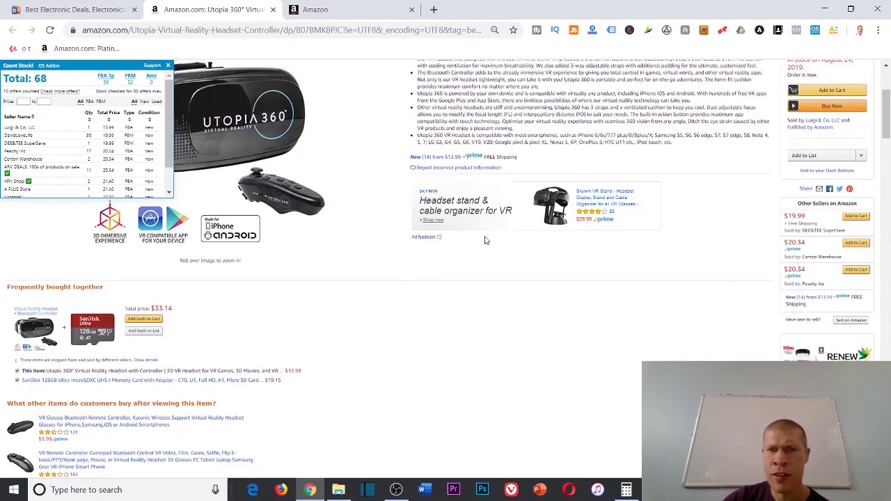
scroll(485, 240, "up", 2)
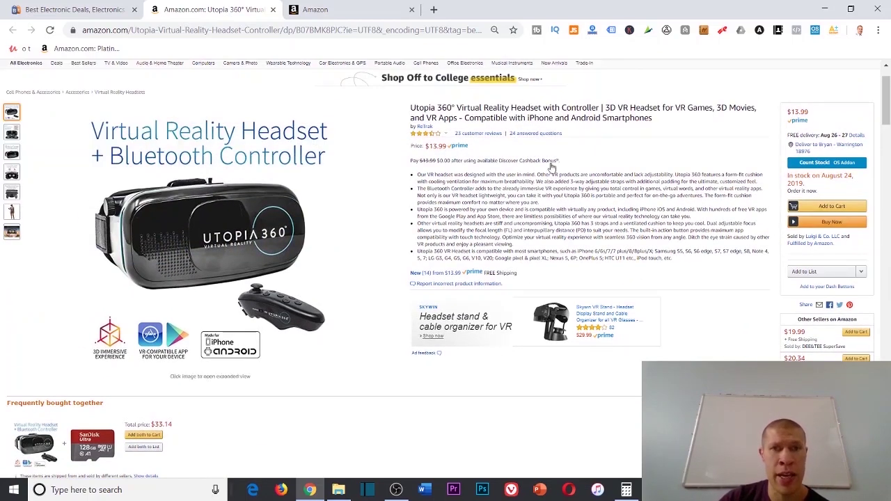
Copy the VR headset's ASIN from the product information on its Amazon listing.
scroll(529, 181, "down", 15)
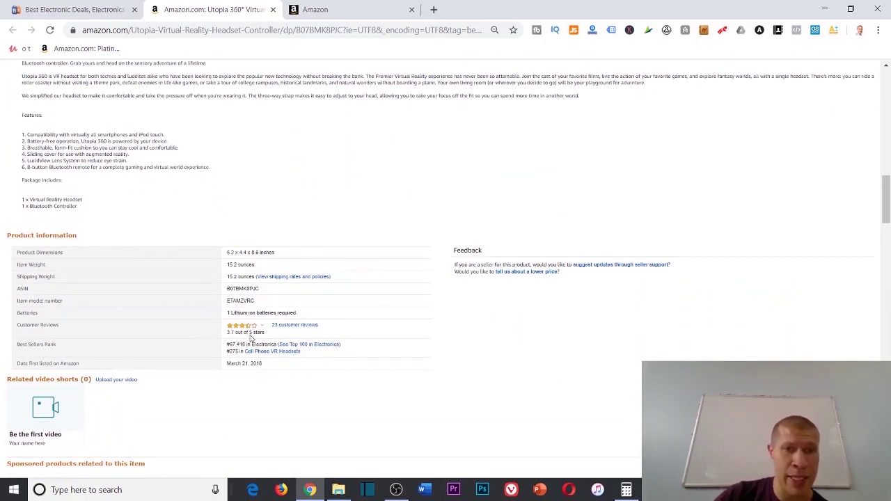
double_click(245, 290)
right_click(247, 289)
left_click(273, 298)
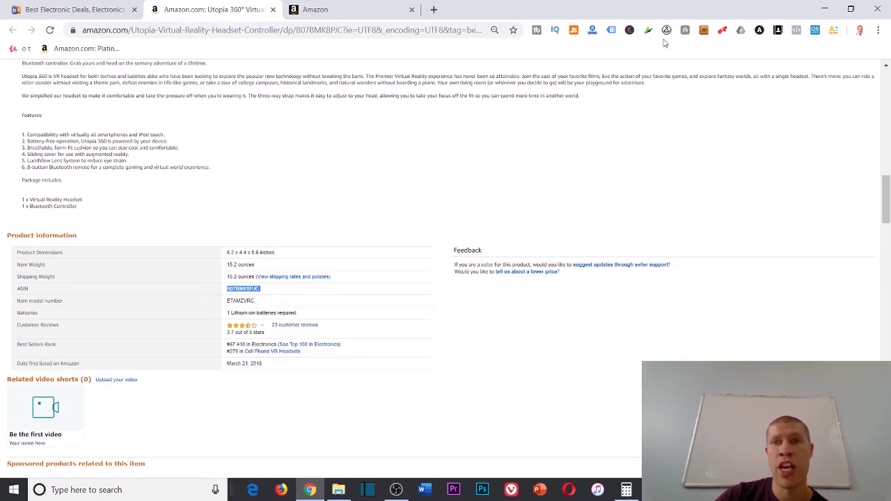
Check the headset's estimated monthly sales with Jungle Scout, then close the results and return to the listing's price details.
left_click(572, 30)
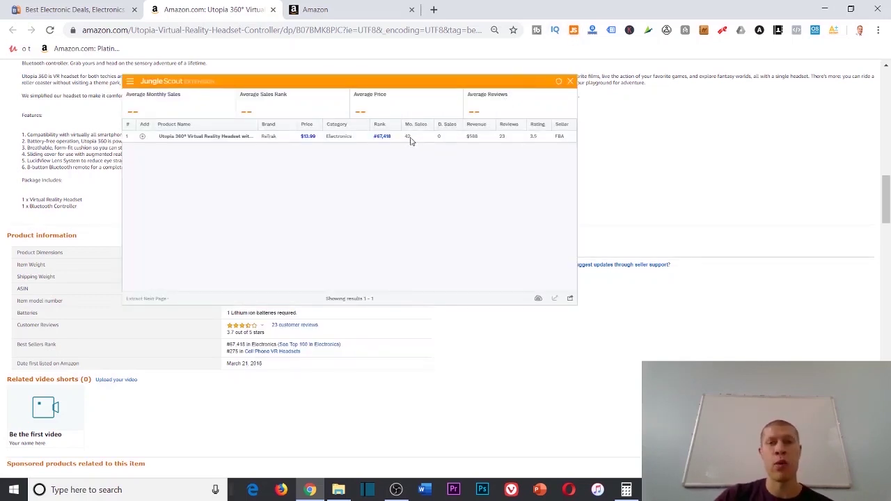
left_click(569, 82)
scroll(515, 163, "up", 10)
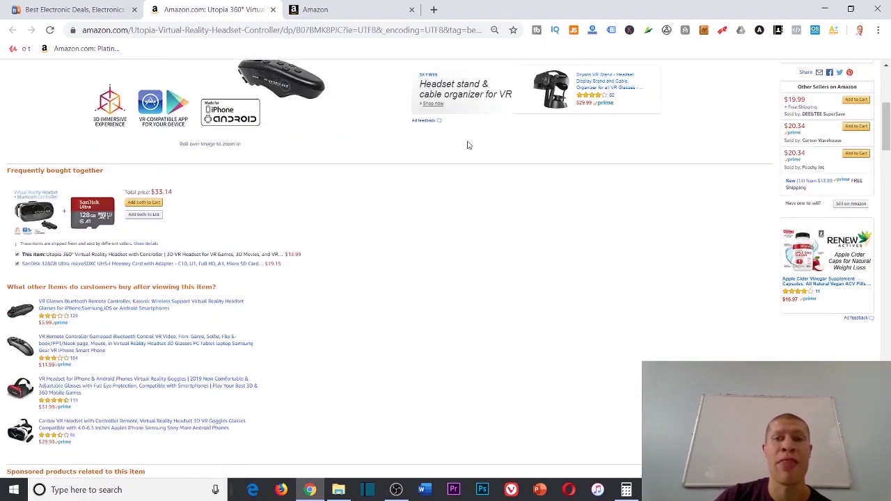
scroll(497, 151, "up", 2)
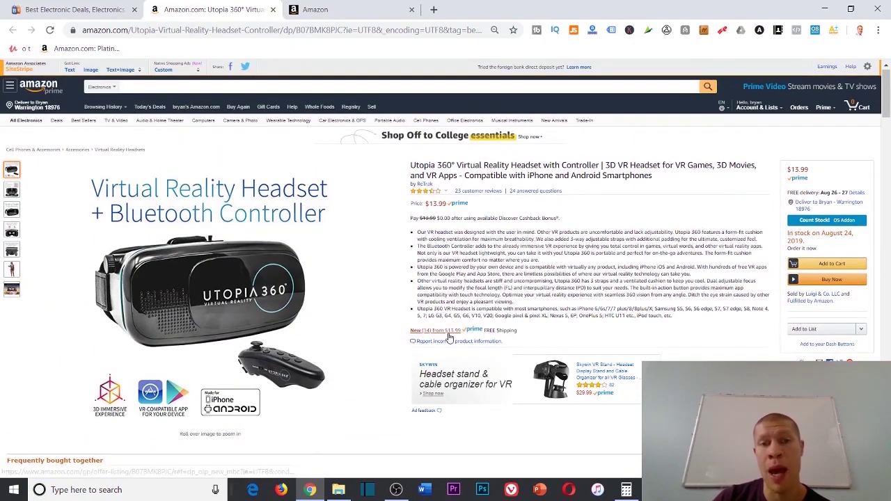
Recheck the competing sellers' quantities and prices in the stock counter, then close it.
left_click(814, 30)
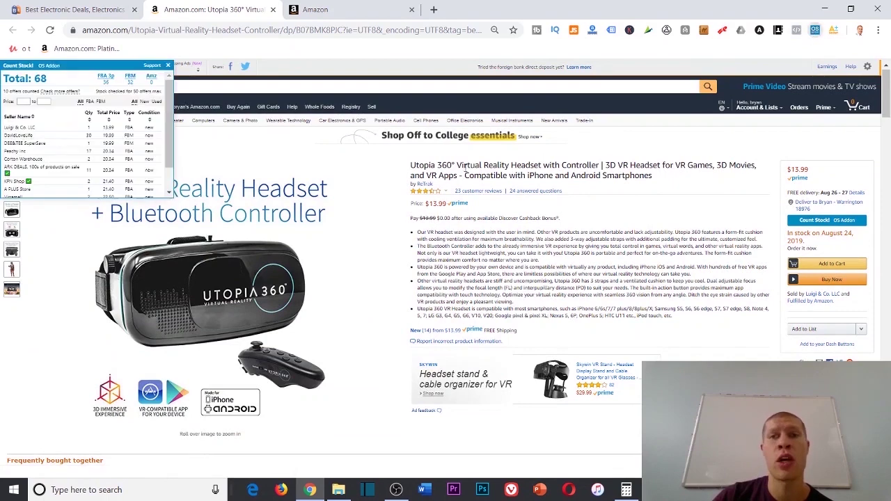
scroll(113, 144, "down", 1)
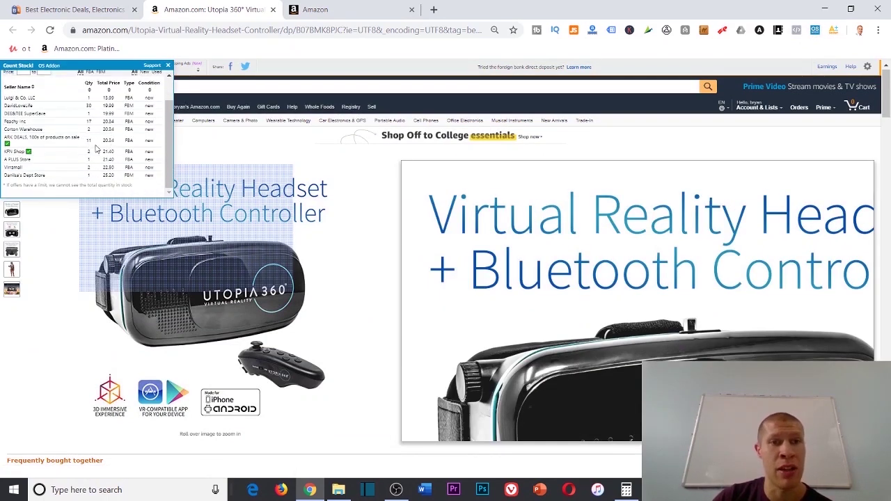
left_click(168, 65)
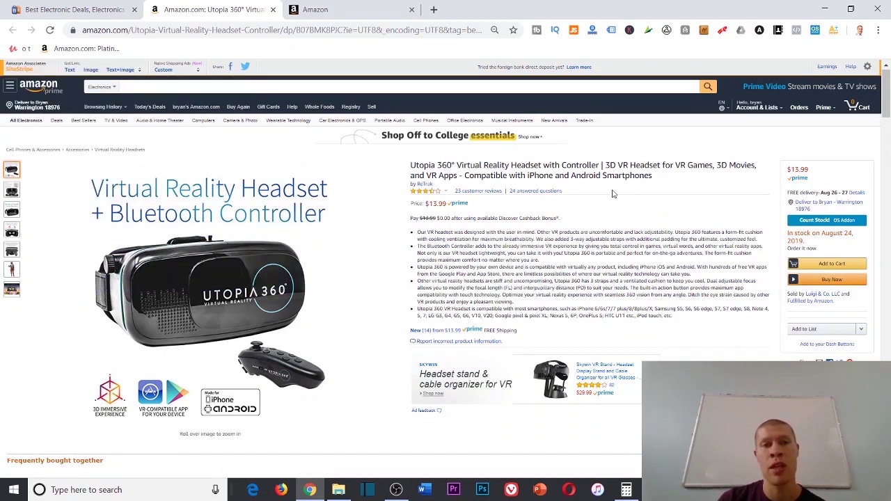
Return to the Ben's Bargains deals and open the VR headset's Best Buy store page.
left_click(117, 5)
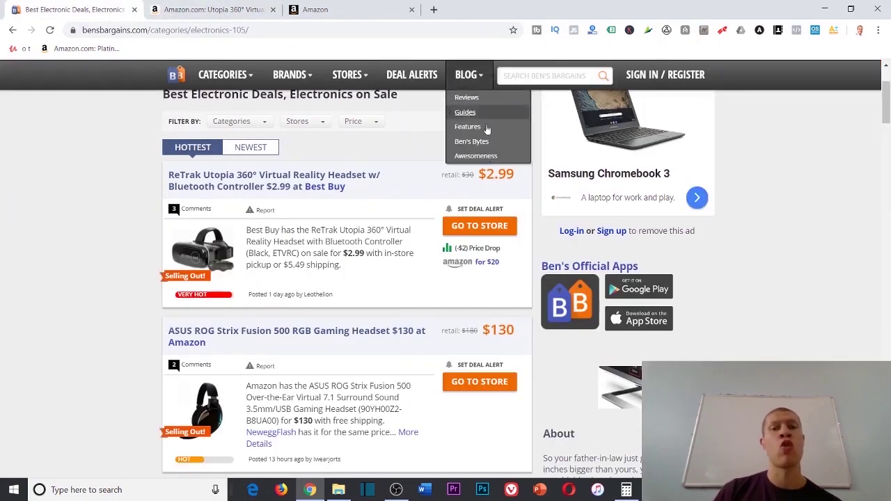
left_click(460, 232)
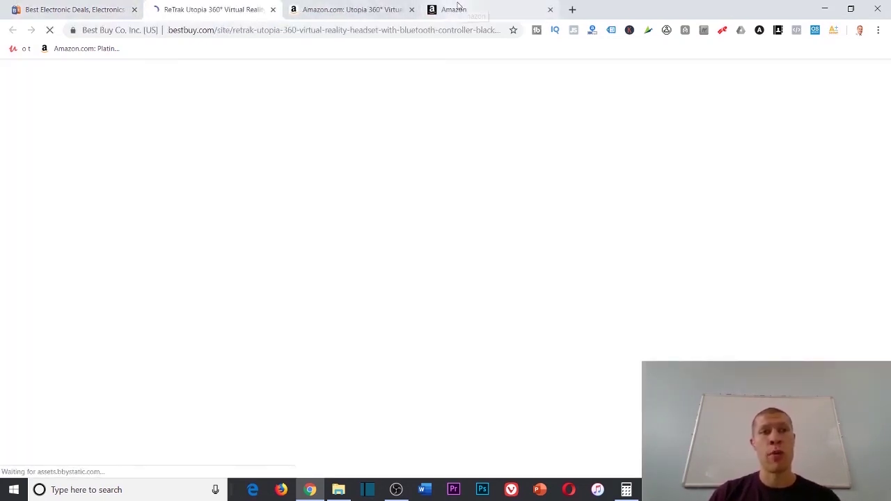
Search the Seller Central catalog for ASIN B07BMK8PJC and expand the headset's listing limitations.
left_click(465, 5)
double_click(61, 155)
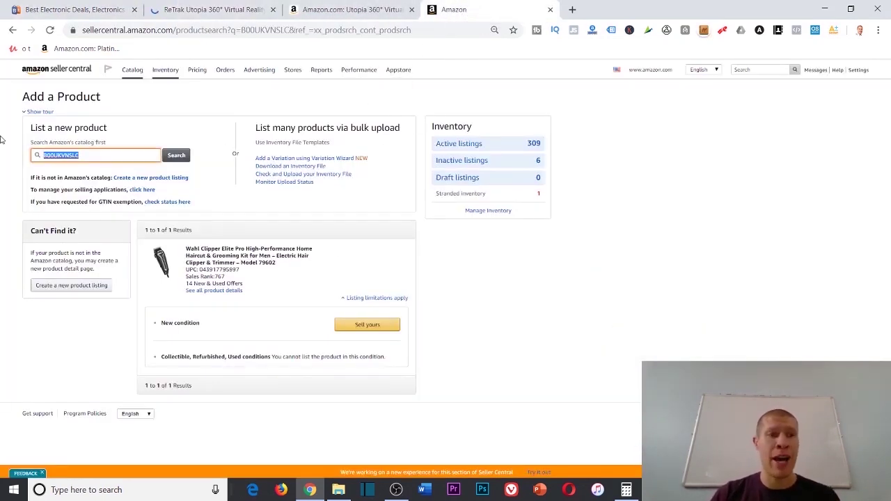
key("ctrl+v")
key("Return")
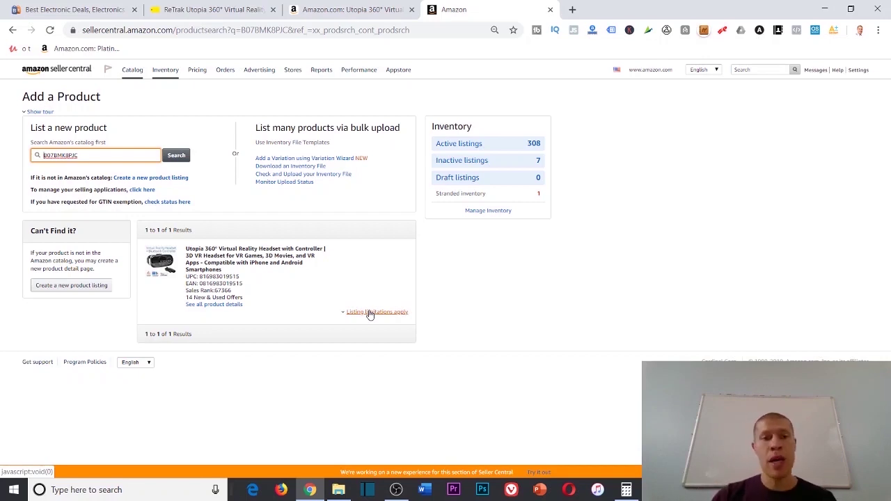
left_click(370, 312)
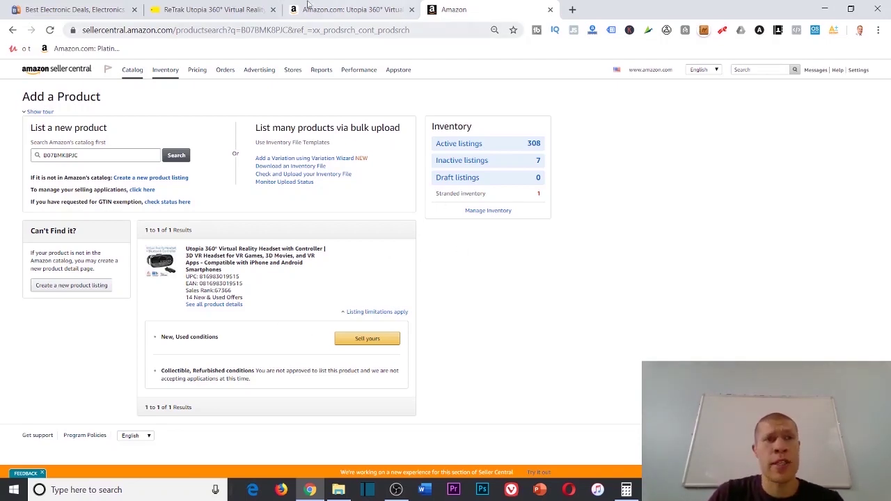
Check the sale price of the VR headset on its Best Buy product page.
left_click(230, 9)
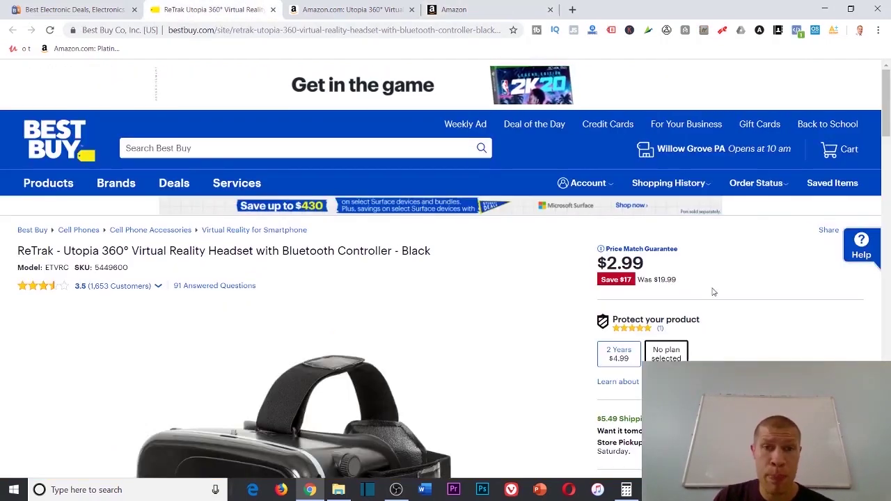
scroll(712, 291, "down", 1)
scroll(700, 279, "up", 1)
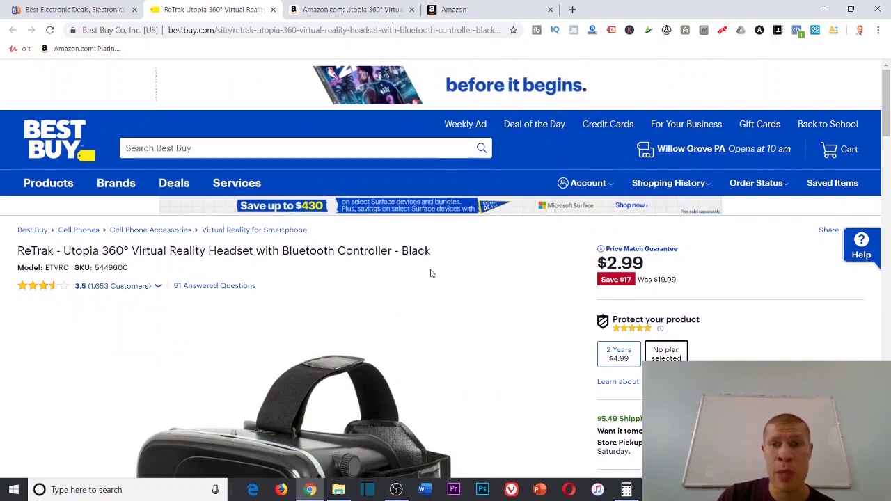
triple_click(644, 263)
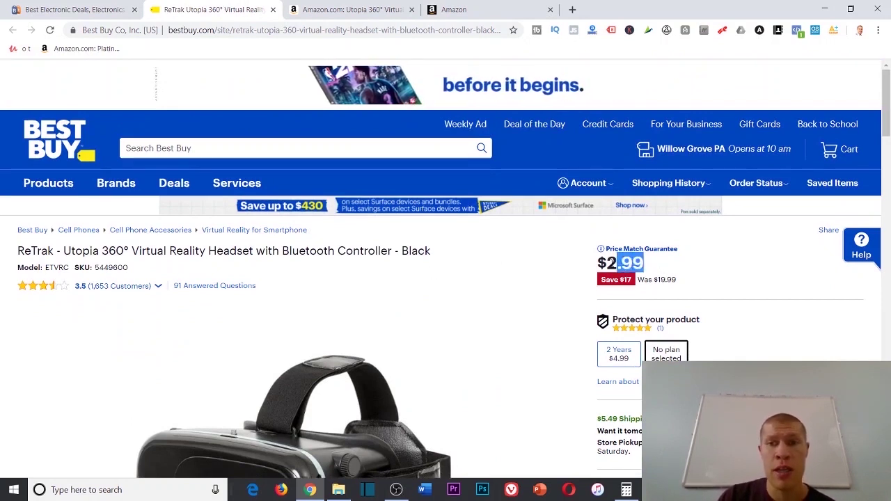
left_click(651, 263)
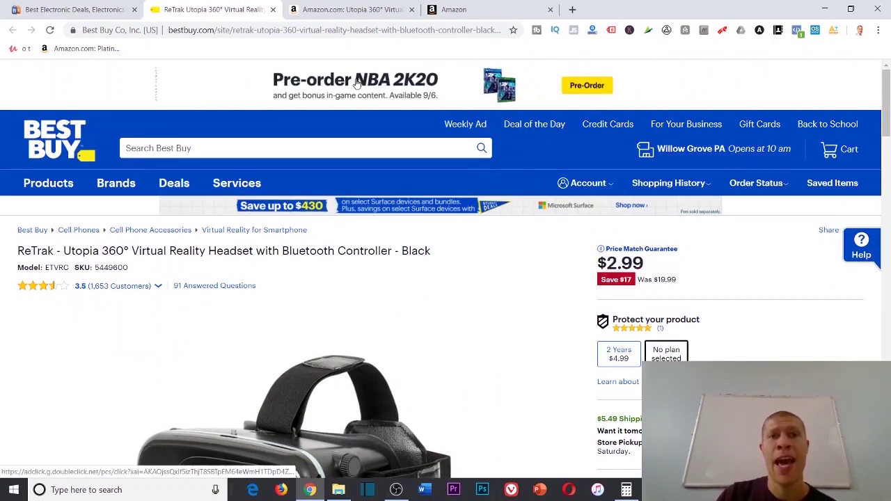
Switch to the headset's Amazon listing and check its selling price against the Best Buy price.
left_click(308, 9)
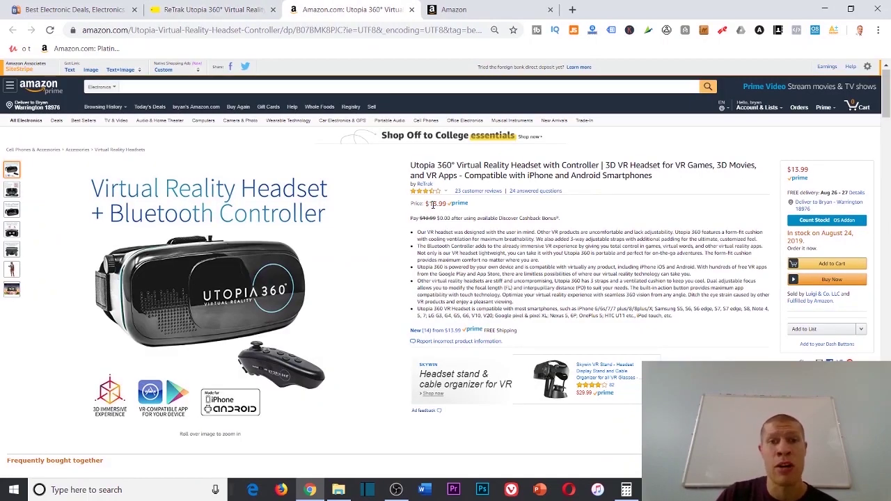
left_click_drag(433, 205, 446, 204)
left_click(453, 260)
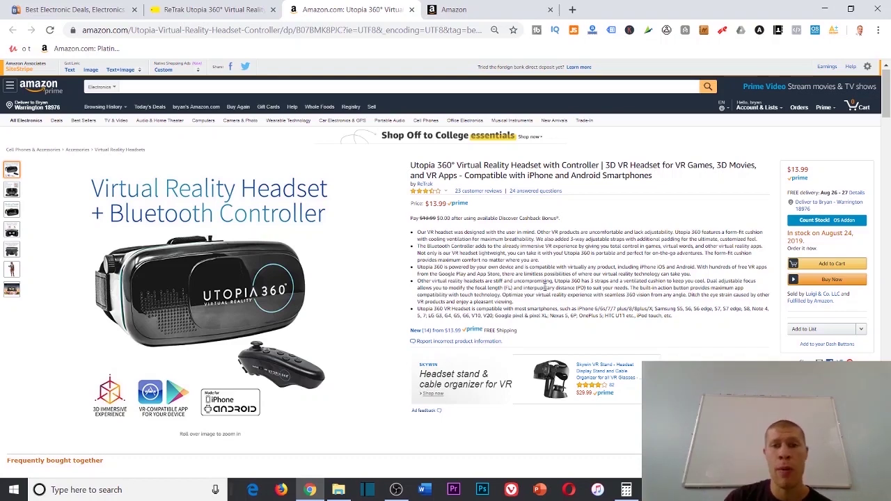
Open the list of new offers for the VR headset on Amazon and review the sellers' prices and fulfilment.
scroll(537, 281, "down", 1)
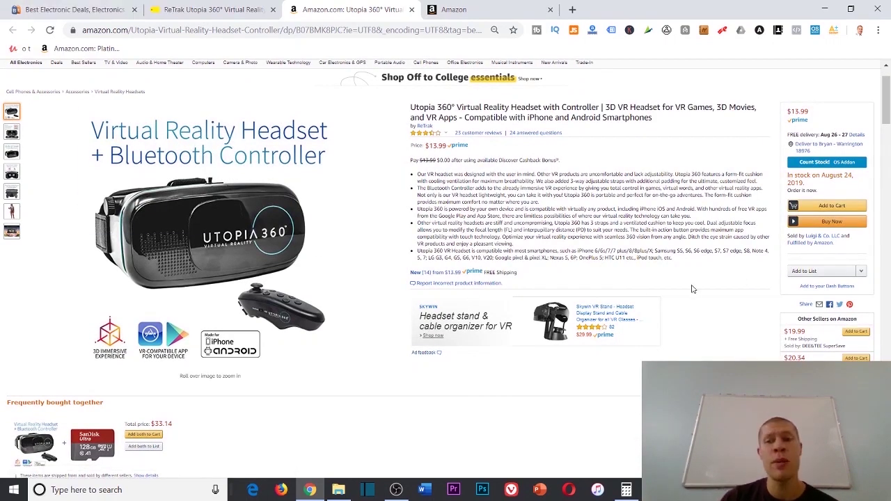
left_click(437, 273)
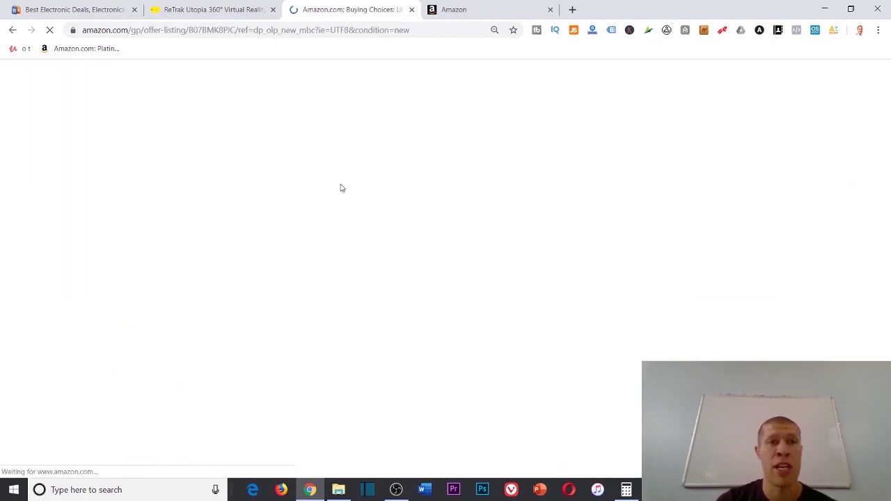
scroll(327, 202, "down", 5)
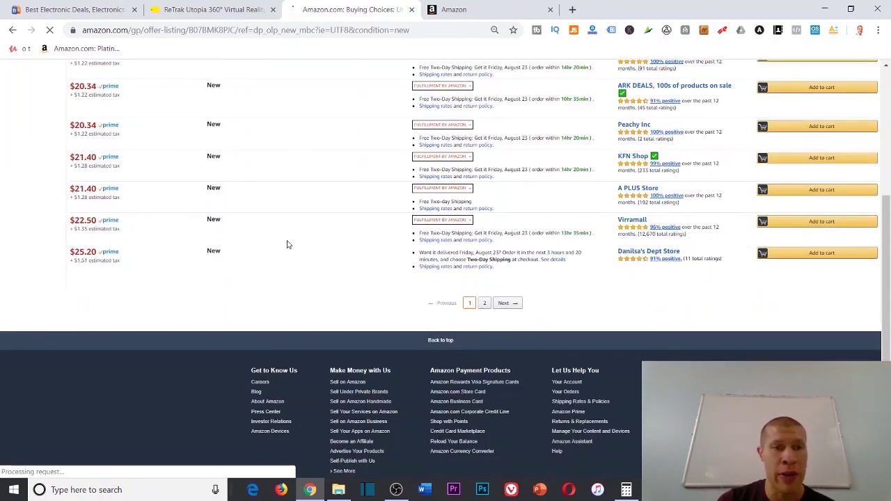
scroll(286, 243, "up", 3)
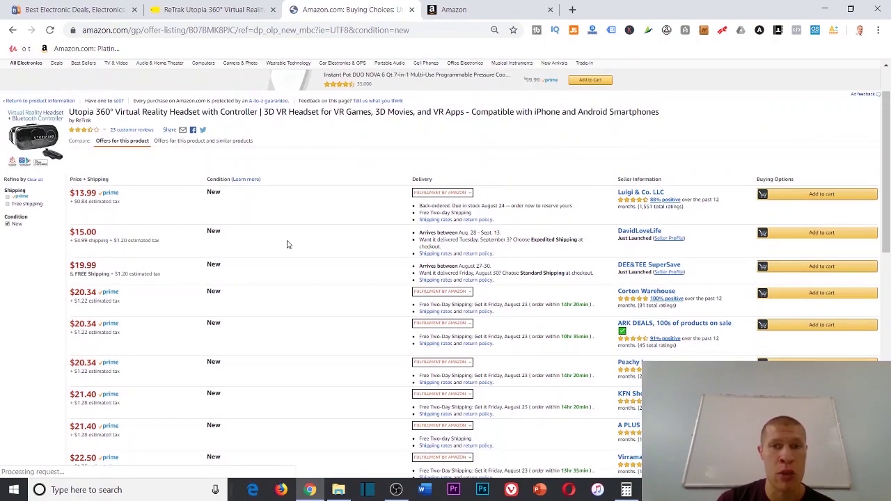
Count the sellers' stock on the headset's offers page and return to its Amazon product page.
left_click(814, 31)
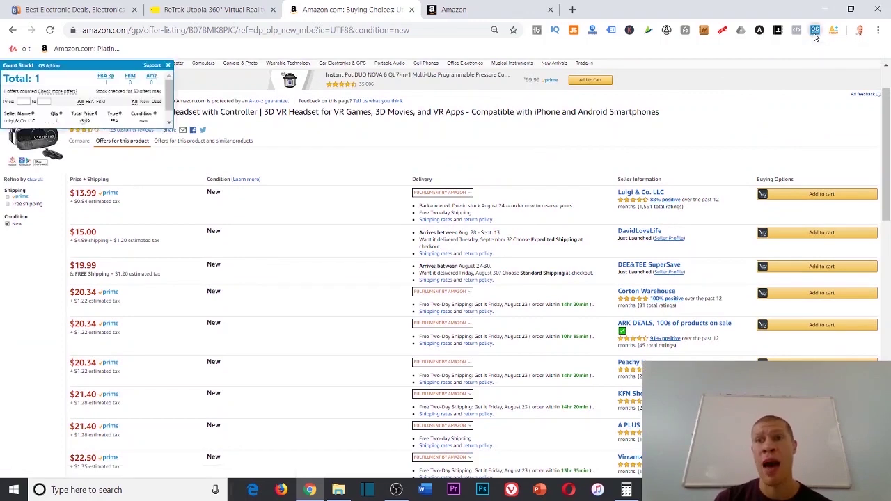
left_click(168, 65)
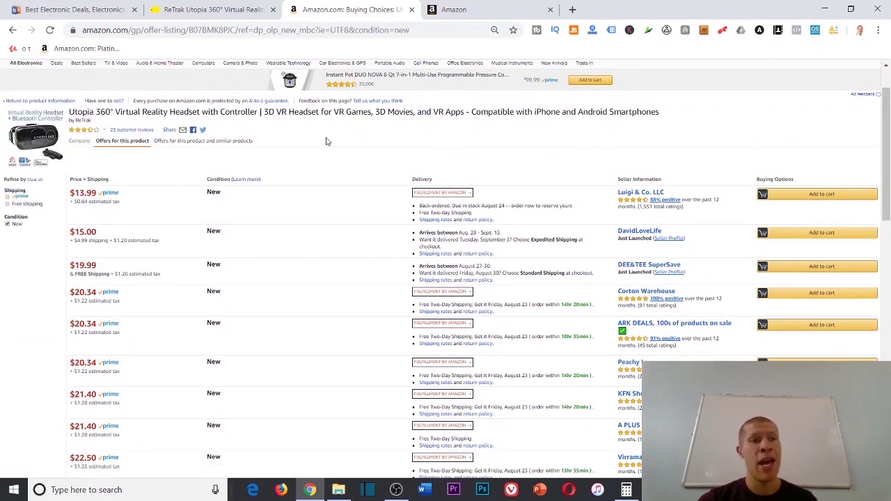
left_click(55, 138)
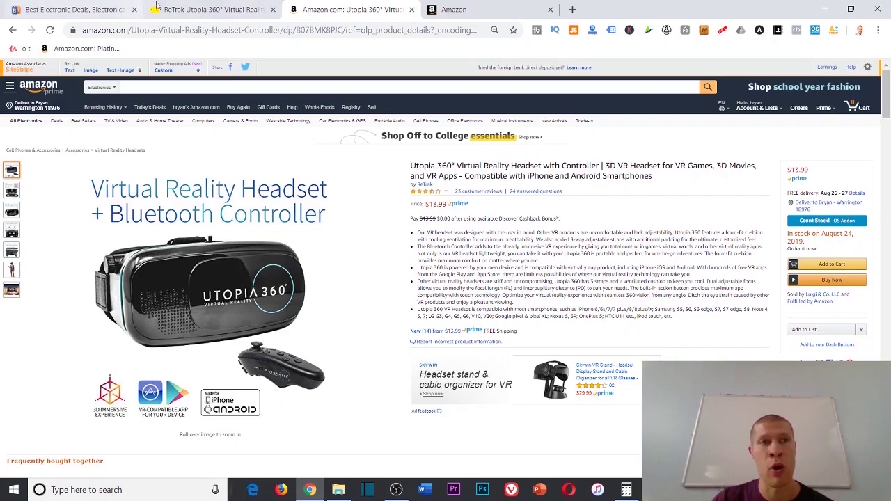
key("ctrl+shift+Tab")
key("ctrl+Tab")
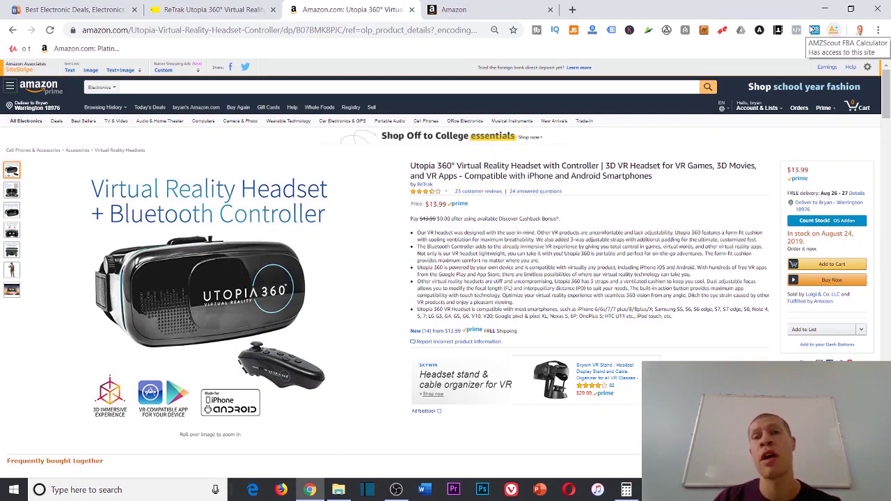
Open keepa.com in a new browser tab.
left_click(571, 9)
type("keepa.com")
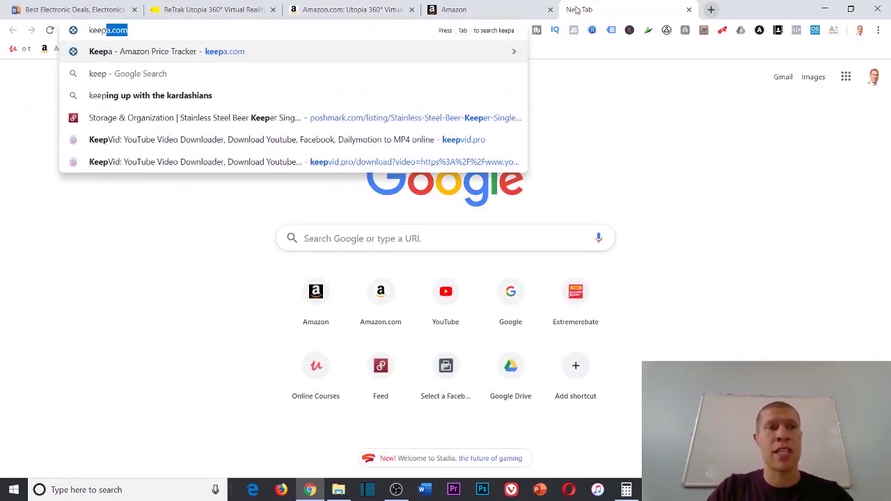
key("Return")
Try to view the headset's price chart with the price-history extension on its Amazon page.
left_click(309, 8)
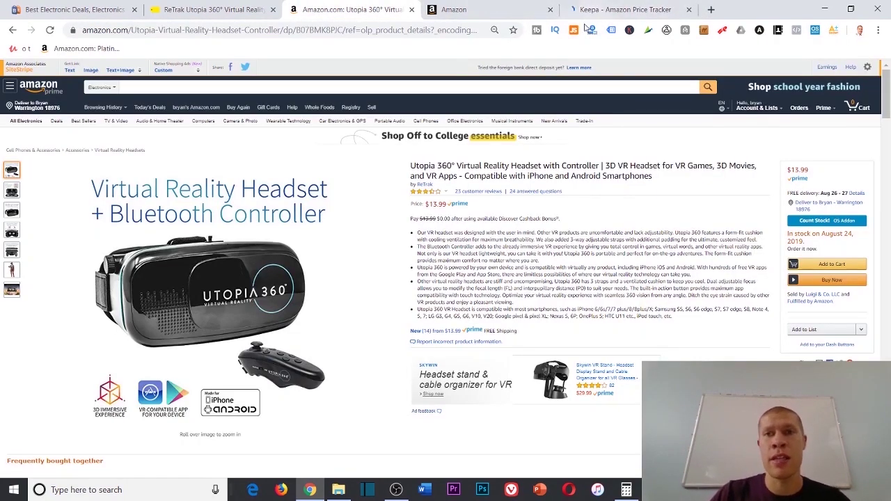
left_click(705, 30)
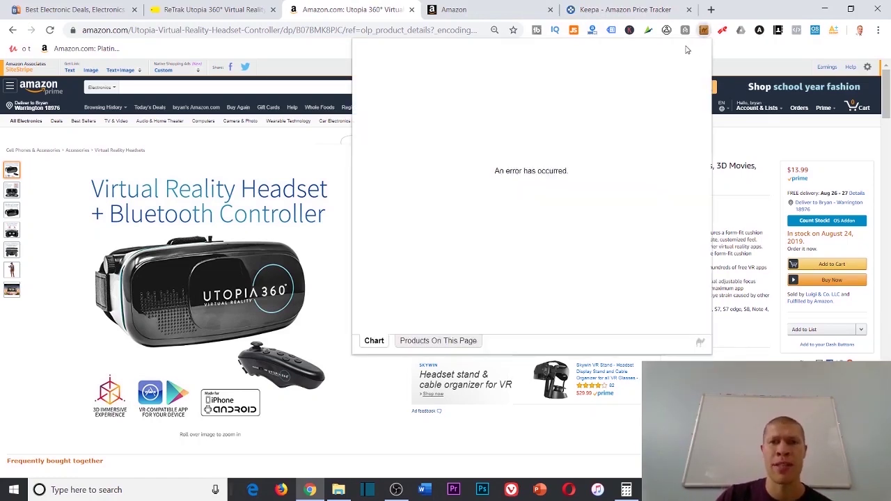
left_click(734, 193)
Copy the web address of the headset's Amazon product page.
left_click(625, 9)
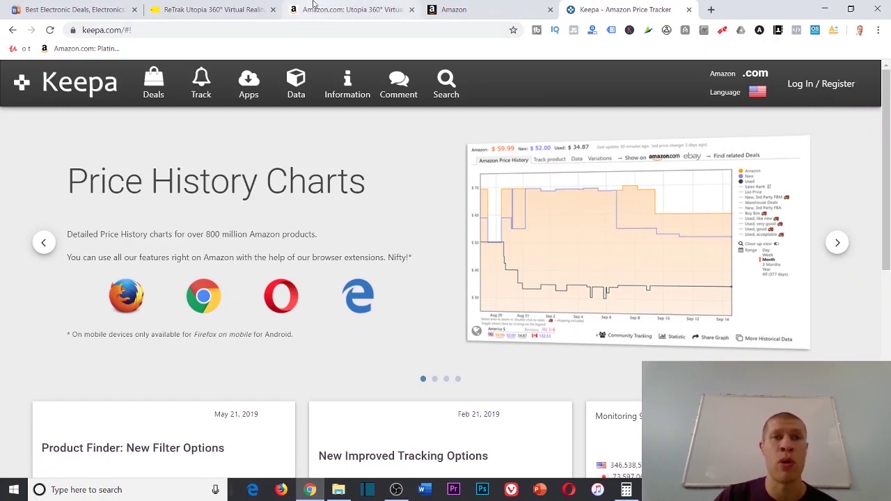
left_click(314, 6)
left_click(357, 30)
right_click(357, 28)
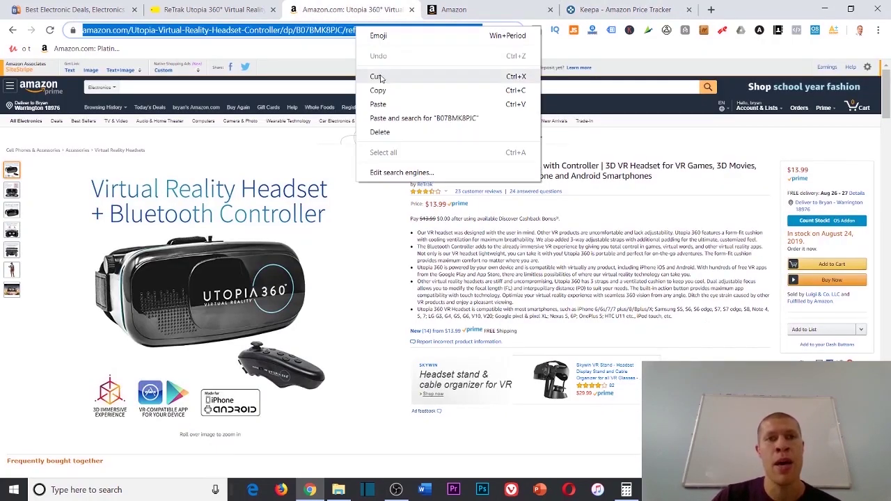
left_click(373, 88)
Load camelcamelcamel.com in the Keepa tab.
left_click(672, 5)
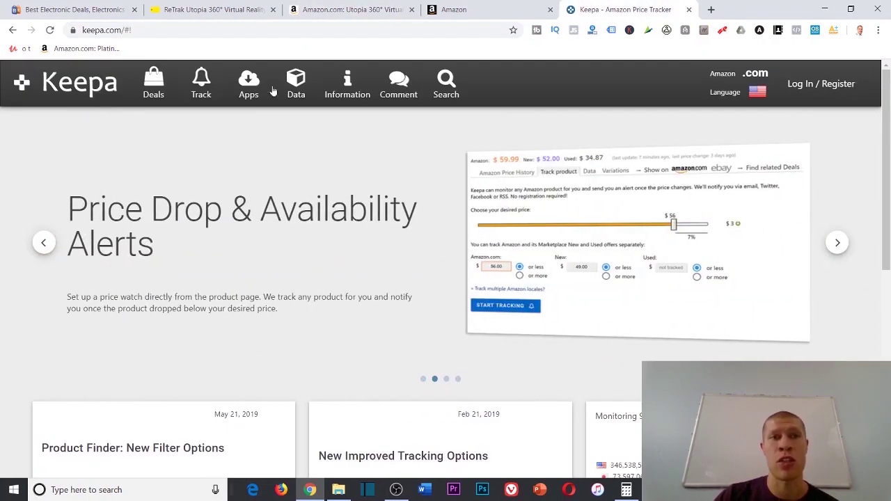
left_click(227, 30)
left_click(227, 30)
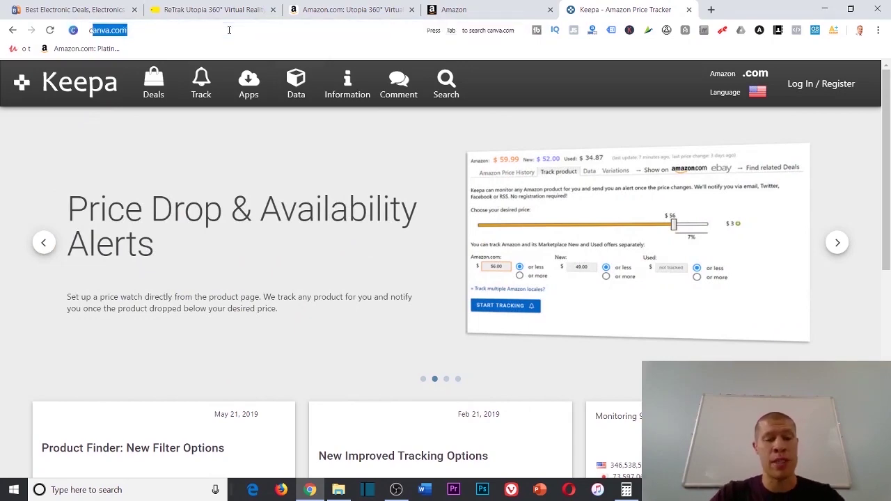
type("camel")
key("Return")
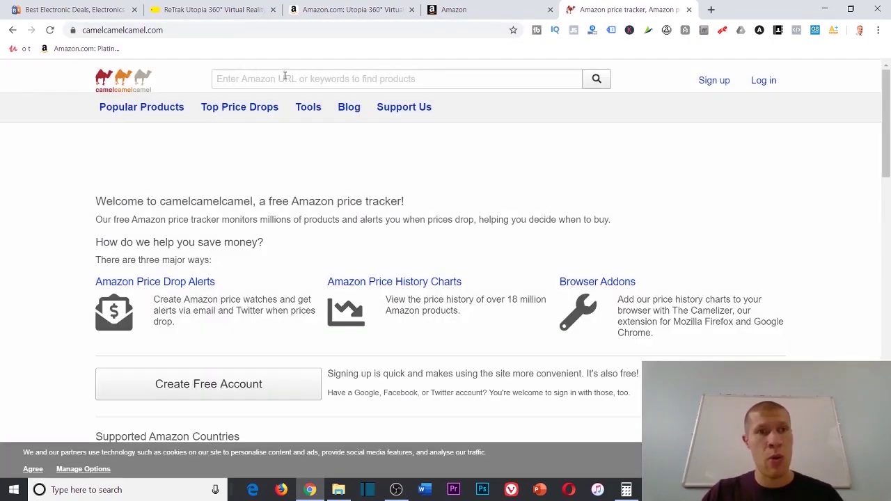
Look up the headset on camelcamelcamel by its copied Amazon address and compare its price history with the Amazon listing.
left_click(284, 78)
key("ctrl+v")
key("Return")
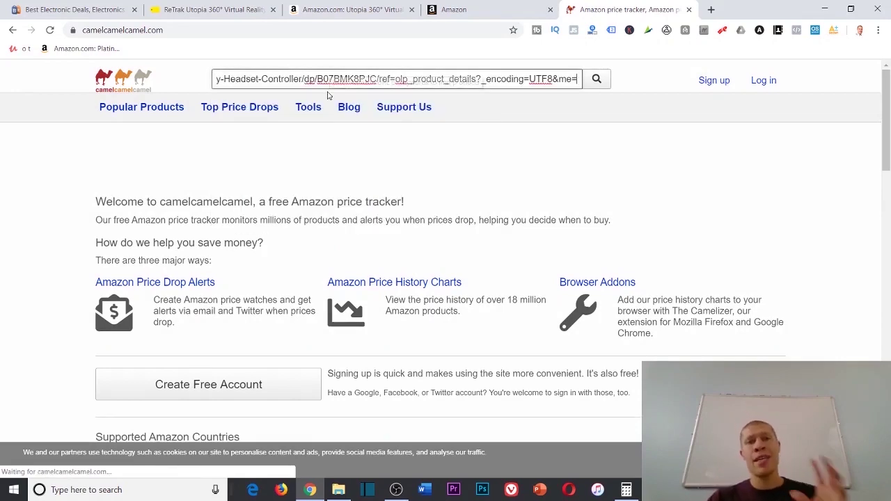
scroll(456, 148, "down", 5)
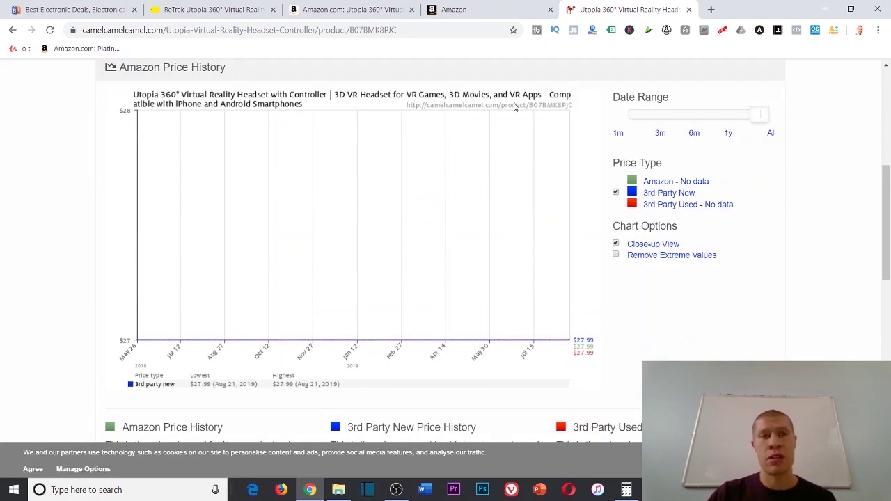
scroll(513, 103, "up", 3)
left_click(304, 5)
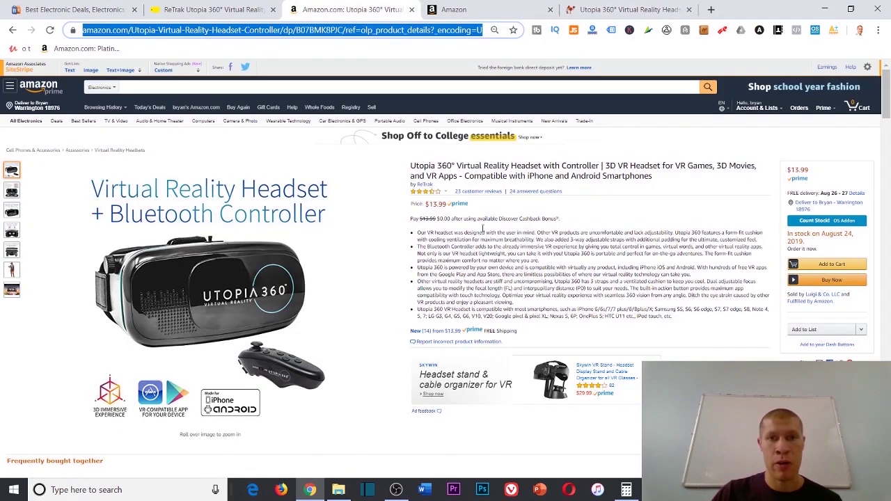
left_click(578, 6)
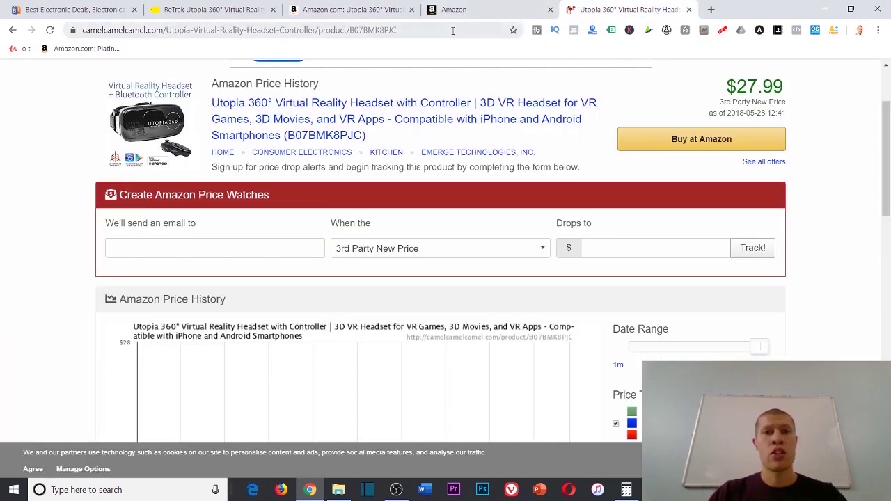
Load keepa.com in the same tab and examine the headset's price history using its copied Amazon address.
left_click(481, 29)
type("kee")
key("Return")
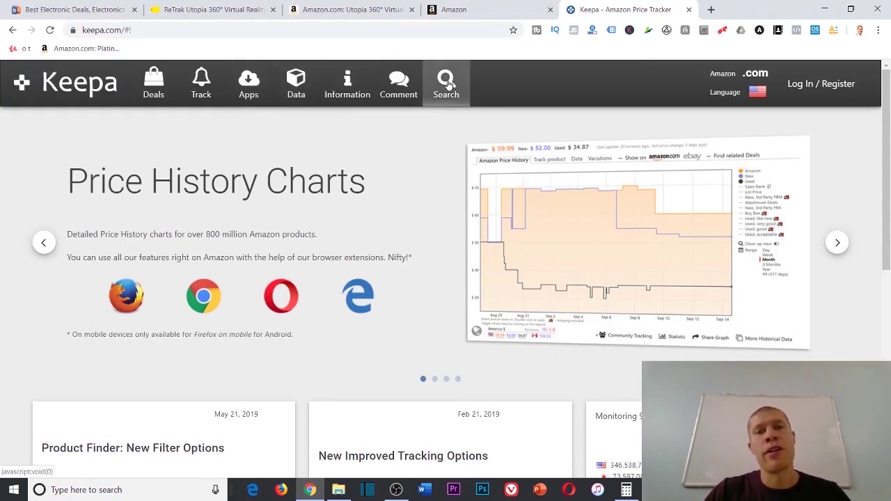
left_click(449, 87)
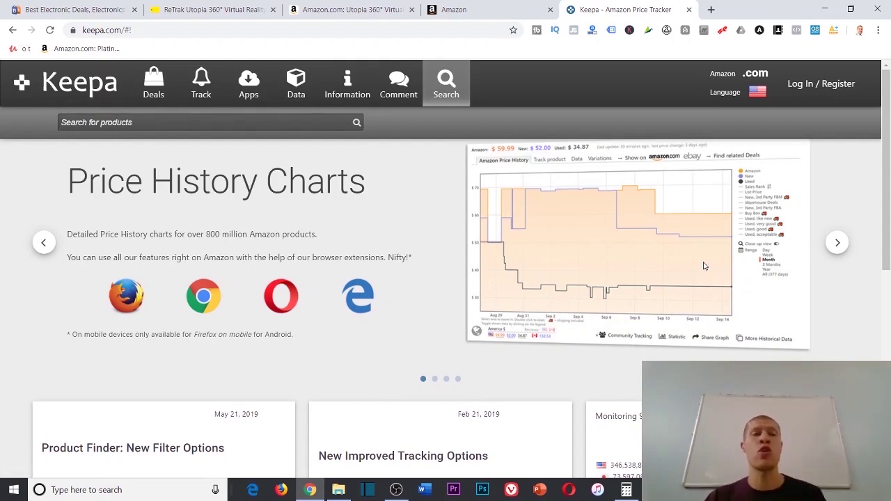
key("ctrl+v")
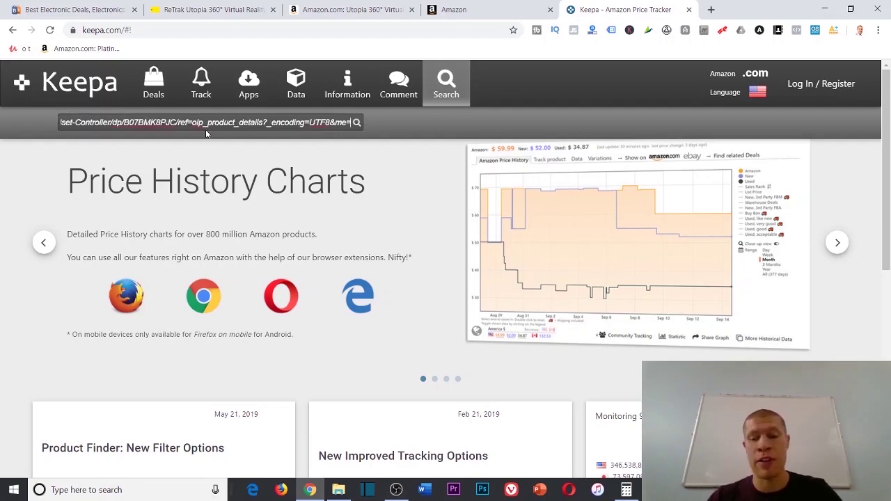
key("Return")
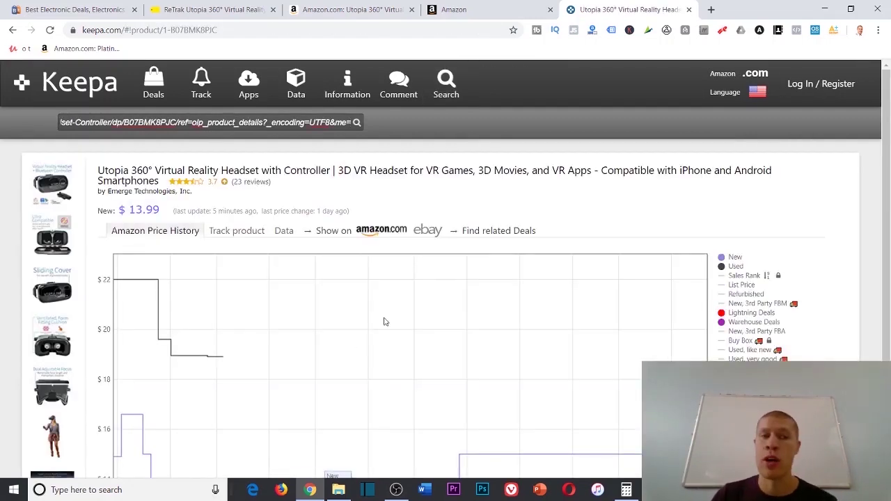
scroll(383, 318, "down", 2)
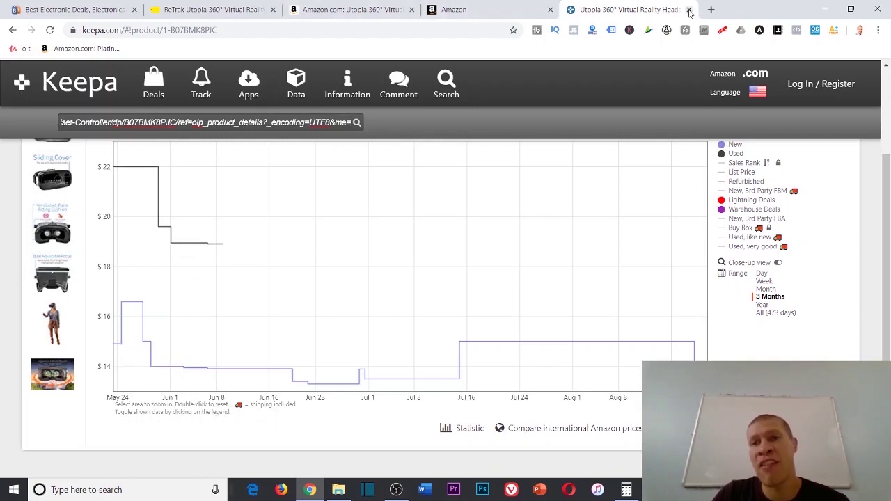
left_click(689, 10)
Compare the headset's Amazon price with its Best Buy price and check its monthly sales in Jungle Scout.
left_click(401, 11)
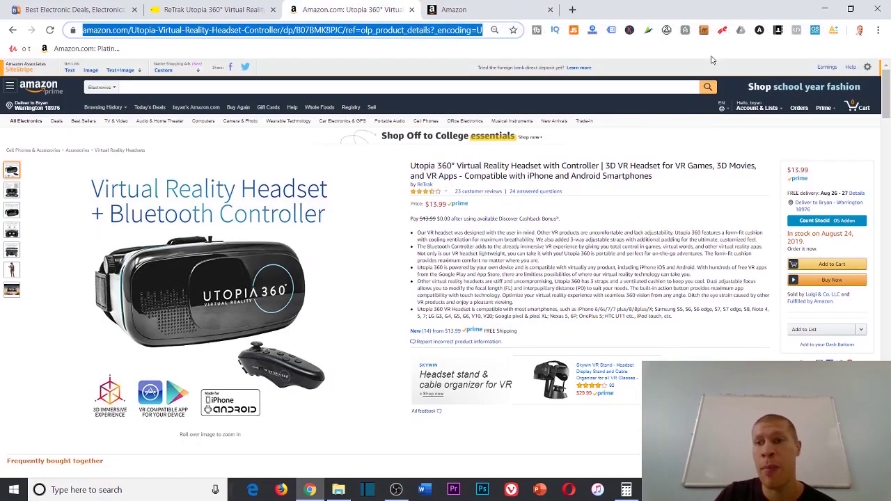
left_click(611, 265)
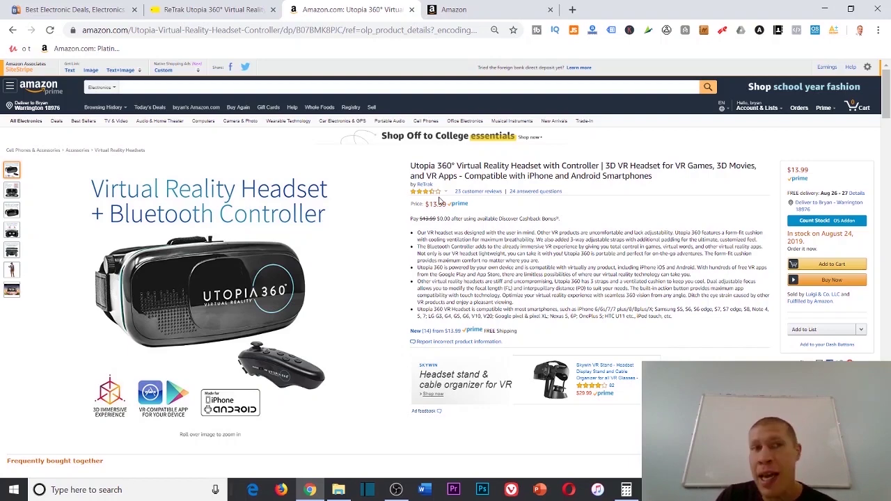
left_click(212, 9)
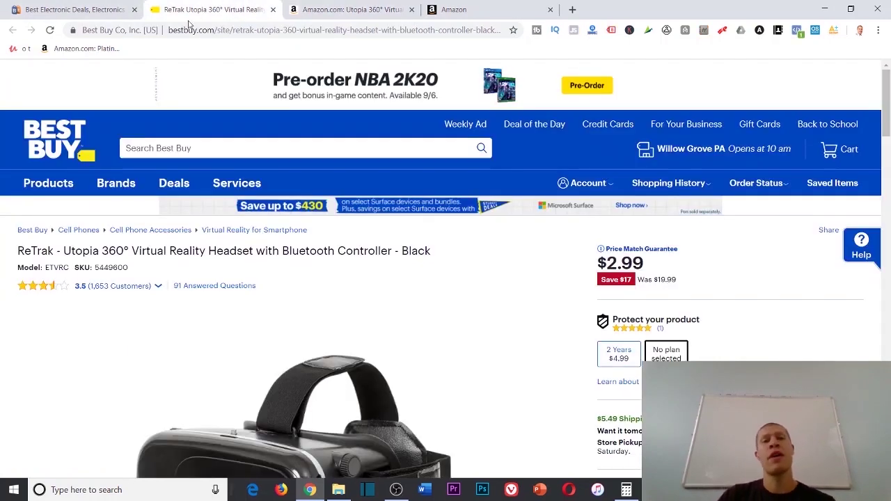
left_click(303, 9)
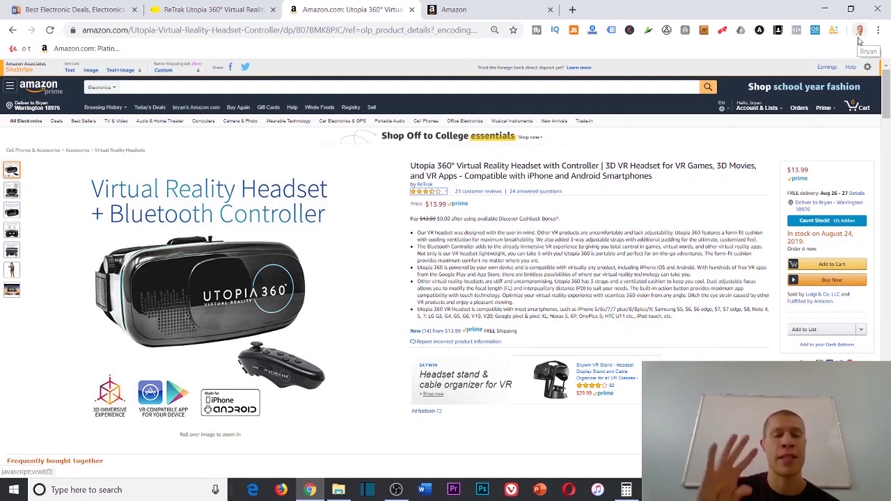
left_click(572, 31)
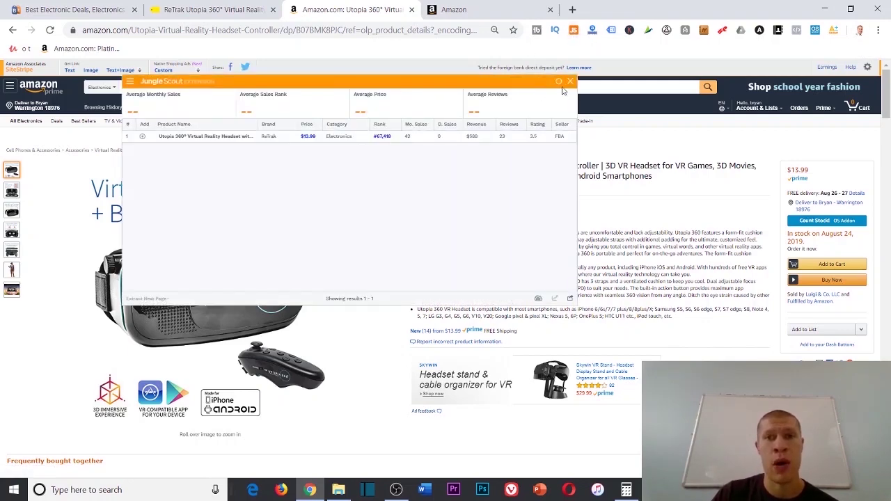
left_click(570, 81)
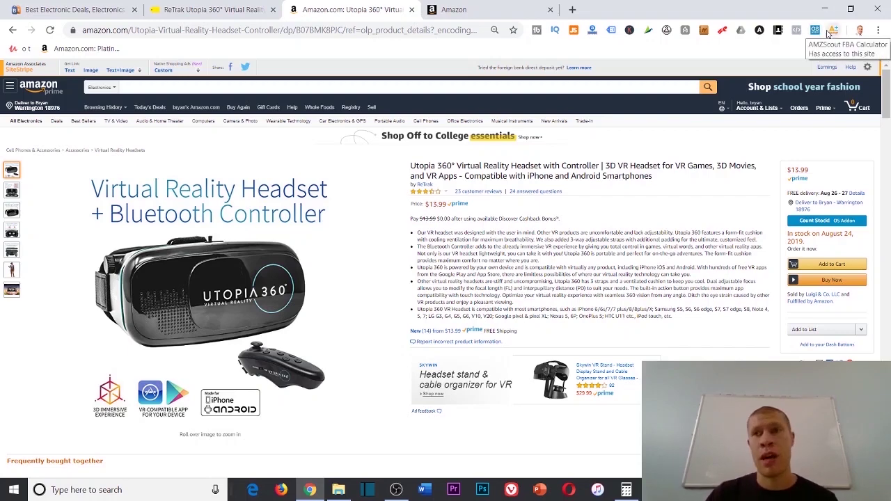
Open the AMZScout FBA Calculator on the headset's Amazon page and set the product cost to 2.99.
left_click(827, 31)
left_click(781, 49)
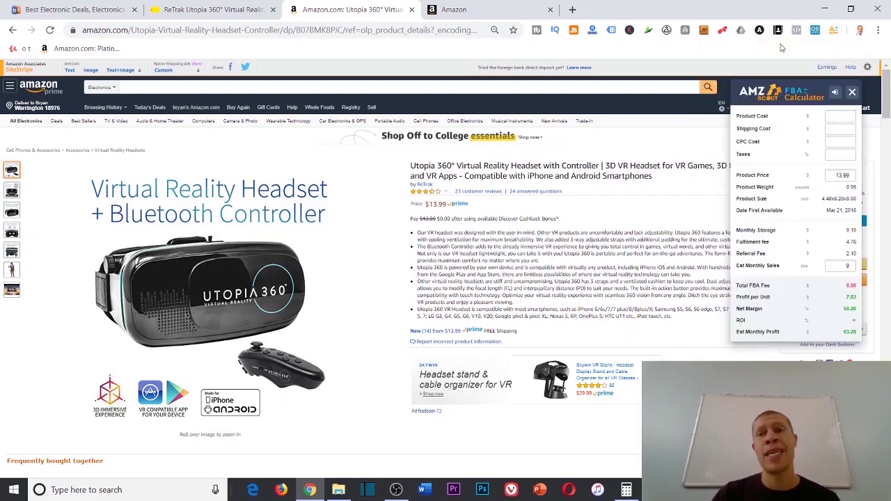
left_click(833, 115)
type("2.99")
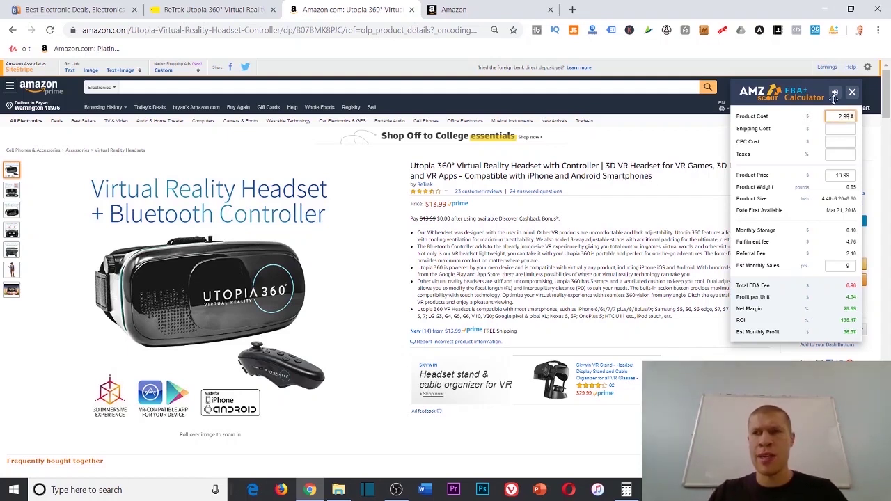
left_click(256, 6)
left_click(307, 9)
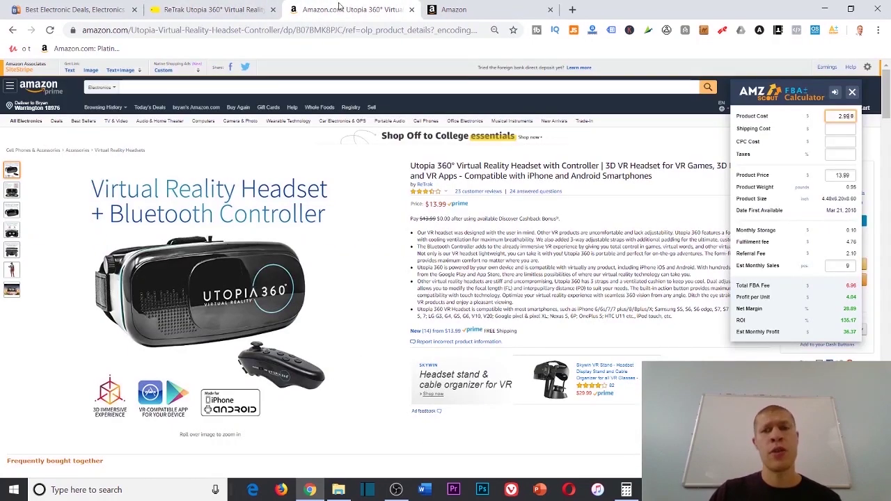
Enter a shipping cost of .20 in the FBA calculator and revise it to .40.
left_click(837, 128)
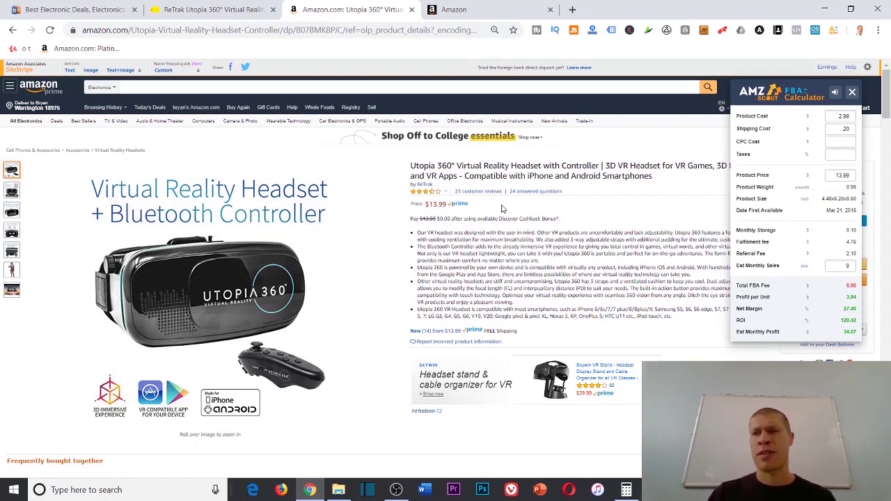
left_click(846, 128)
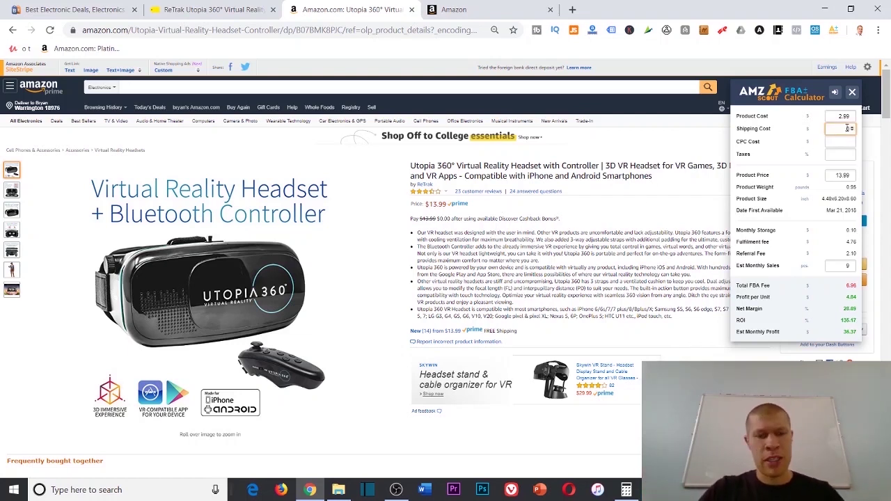
left_click(785, 177)
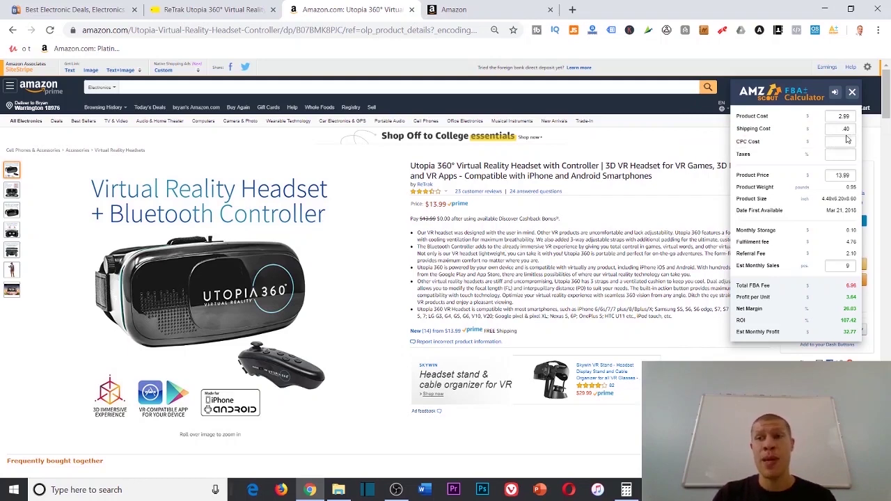
Search Google for "fbacalculator" in a new browser tab.
left_click(573, 9)
type("fba")
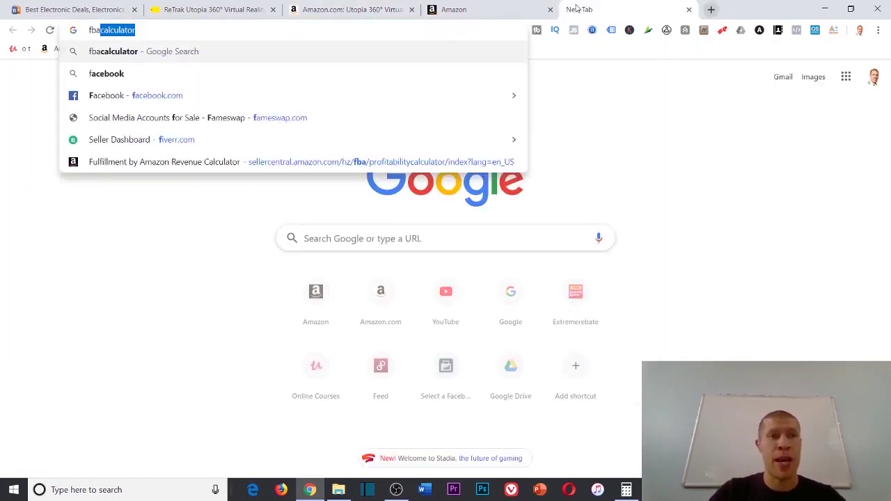
key("Return")
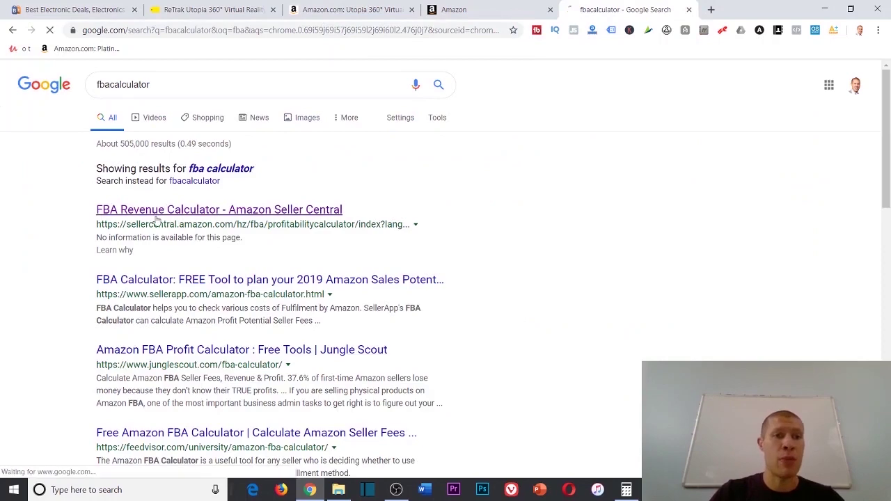
Open Amazon Seller Central's FBA Revenue Calculator from the search results and get its product search ready for entry.
left_click(156, 220)
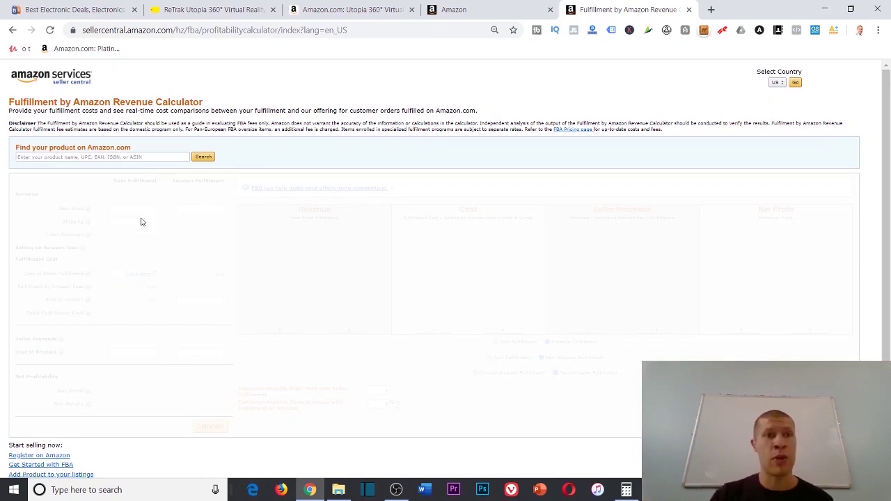
left_click(102, 158)
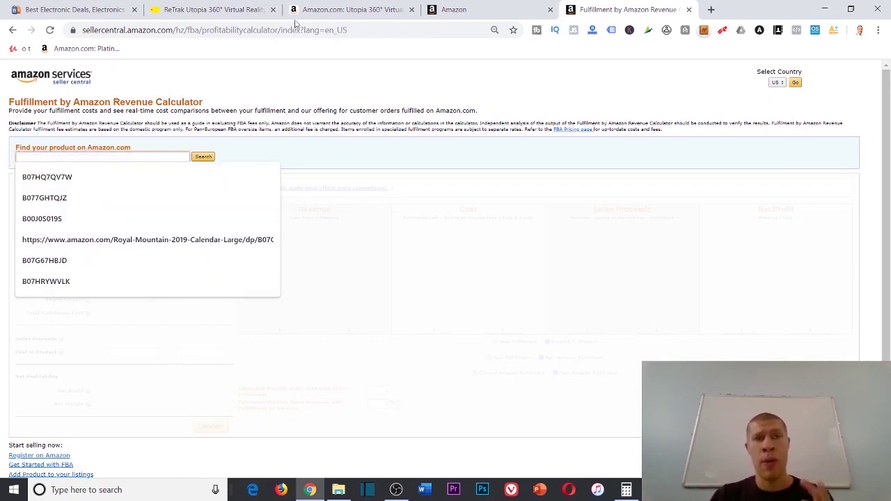
left_click(327, 14)
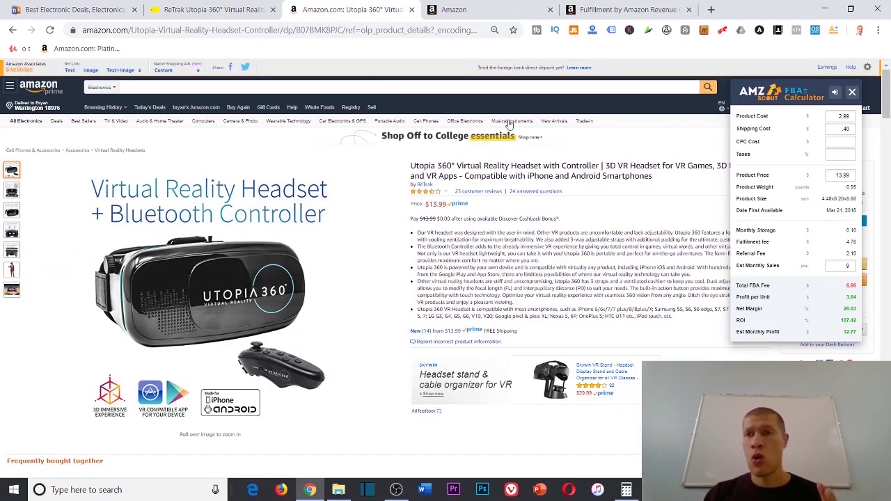
left_click(597, 9)
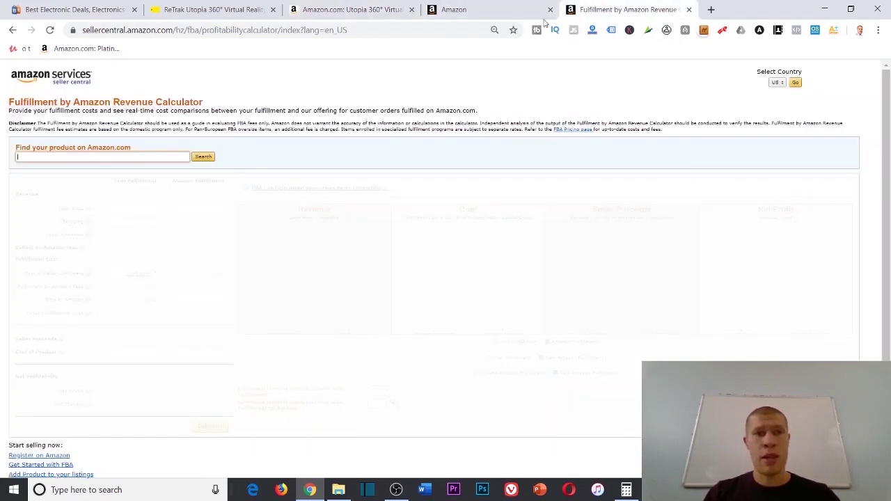
left_click(163, 153)
Copy the headset's ASIN B07BMK8PJC from its Amazon product information and look it up in the FBA Revenue Calculator.
left_click(445, 9)
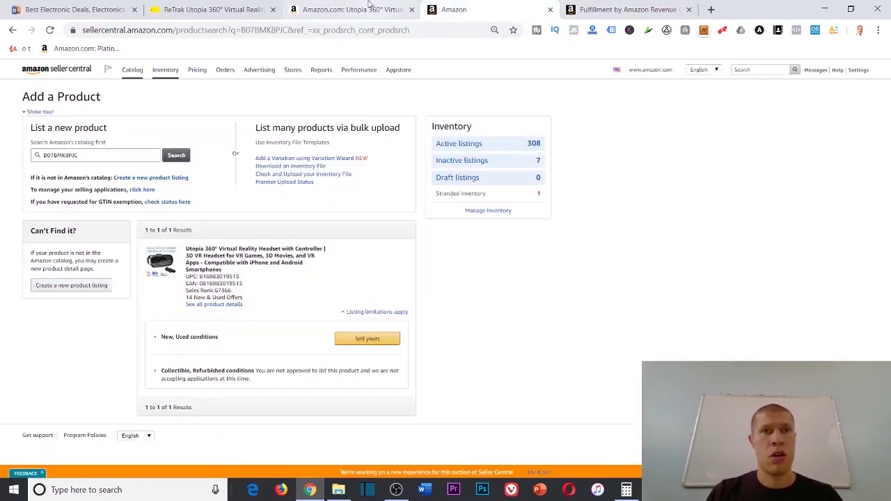
left_click(352, 9)
scroll(348, 318, "down", 5)
scroll(348, 318, "down", 10)
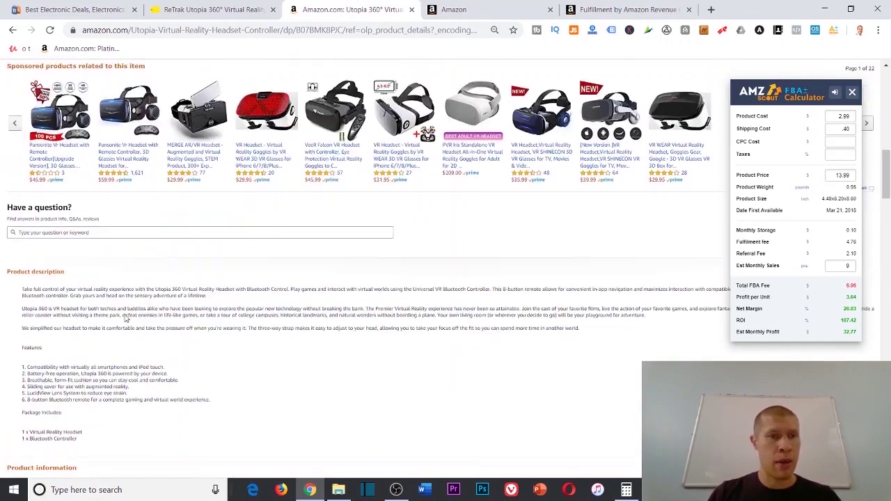
double_click(243, 230)
right_click(245, 230)
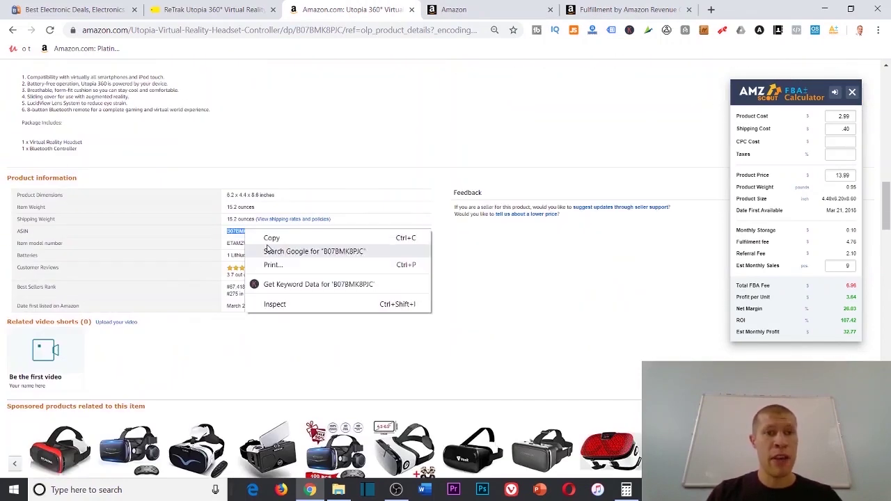
left_click(275, 236)
left_click(626, 10)
key("ctrl+v")
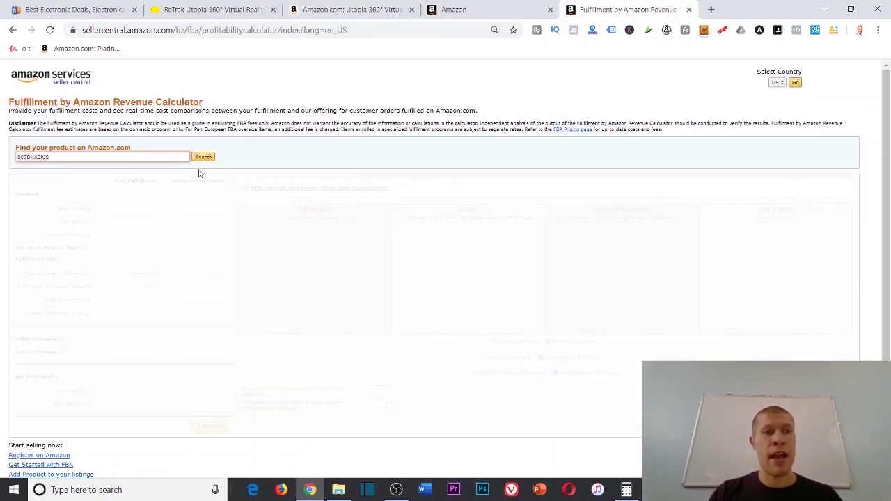
key("Return")
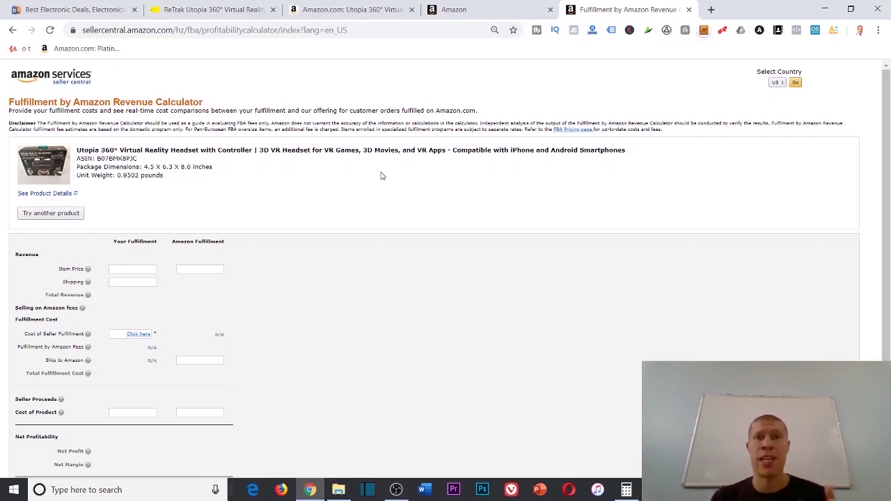
Enter 2.99 as both the item price and the cost of product under Your Fulfillment in the FBA Revenue Calculator.
left_click(261, 10)
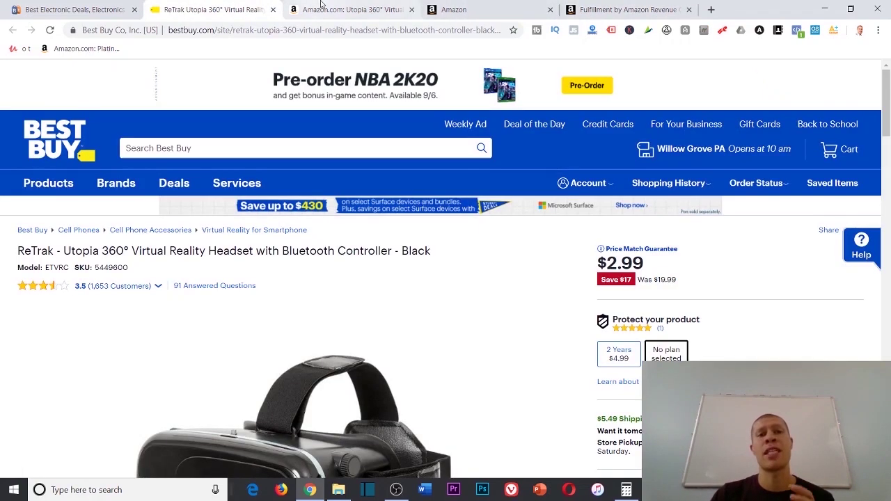
left_click(348, 10)
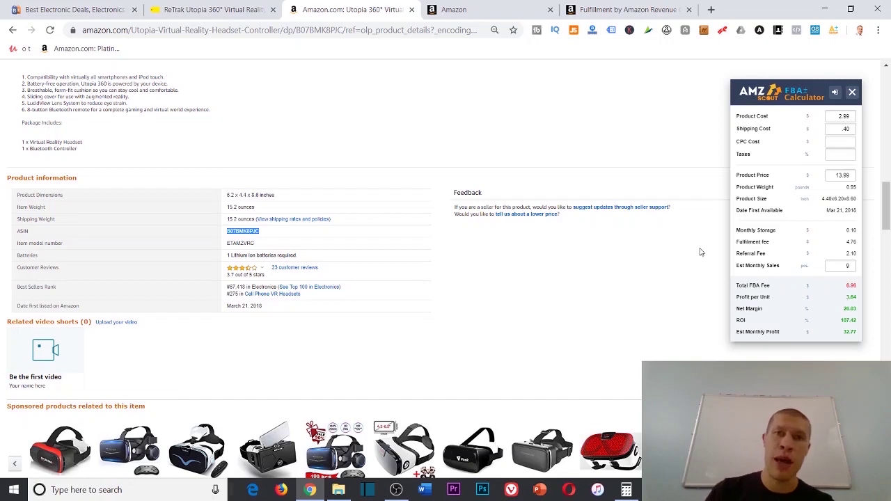
left_click(644, 4)
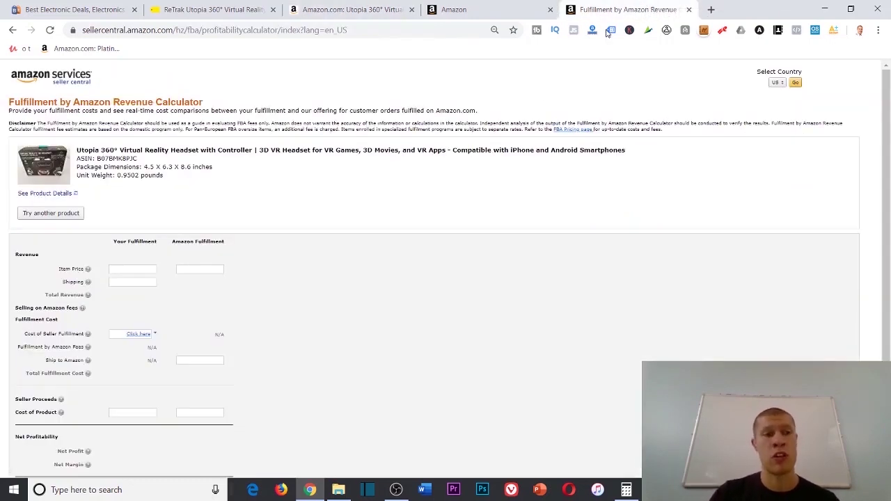
left_click(145, 267)
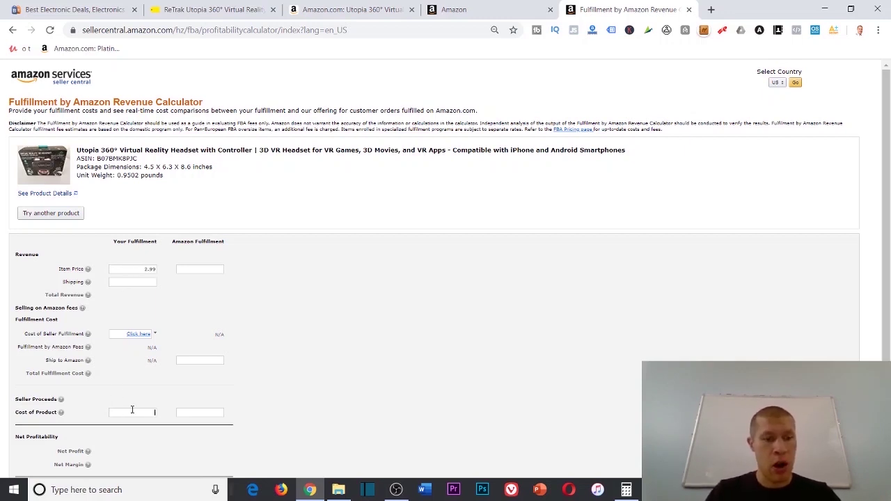
type("2.99")
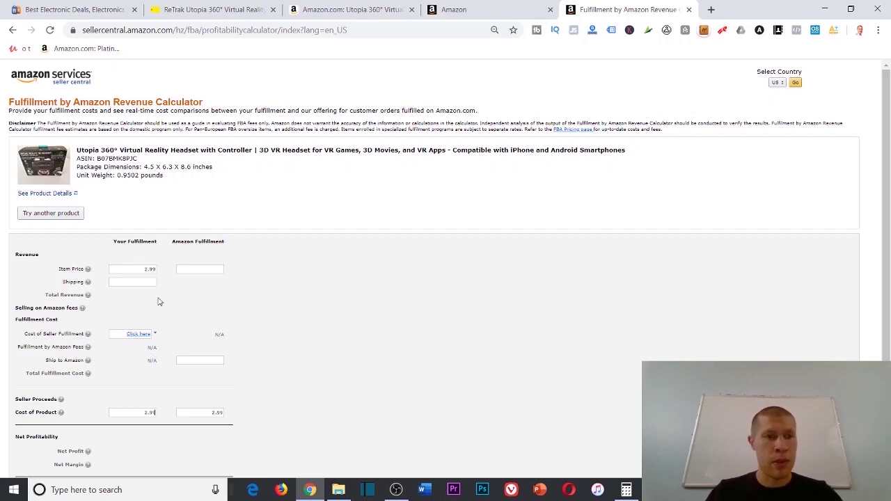
Set the item price under Your Fulfillment to 13.99 and check it against the headset's Amazon page.
left_click(134, 268)
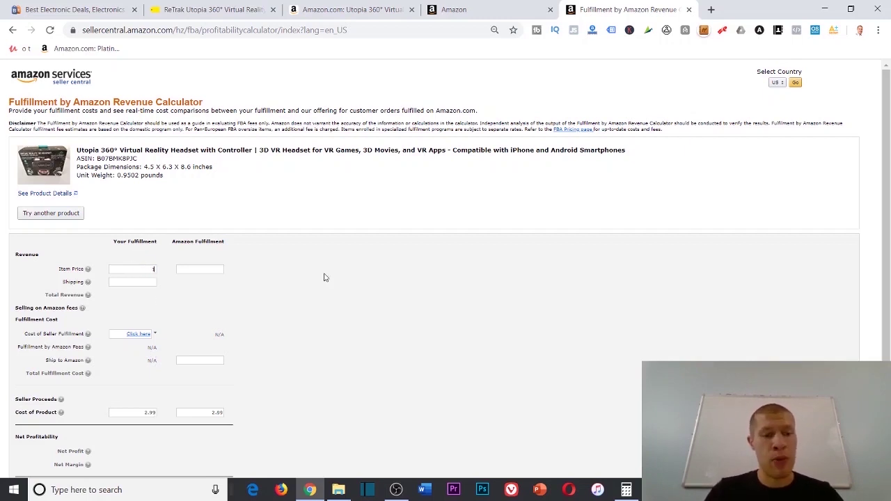
type("13.99")
left_click(348, 10)
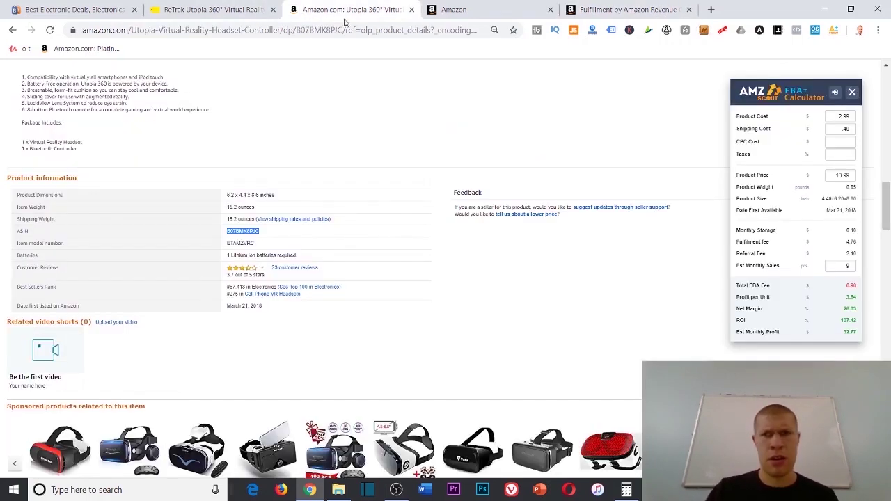
left_click(613, 10)
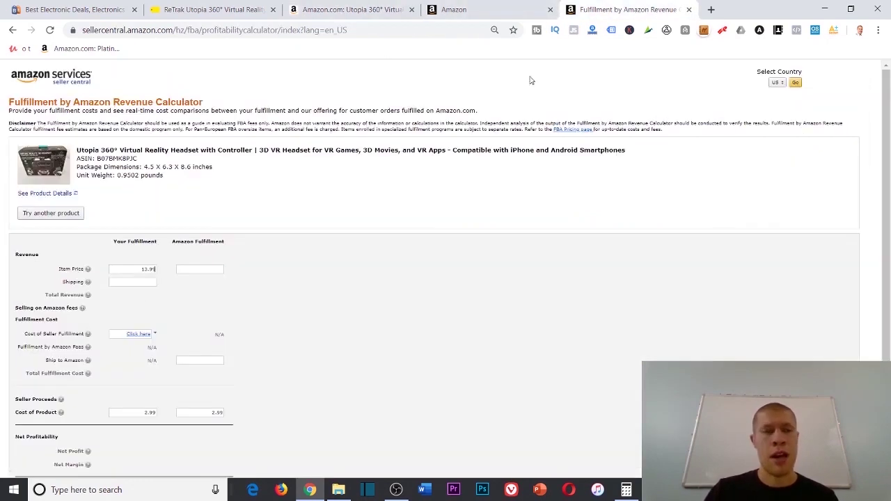
left_click(129, 278)
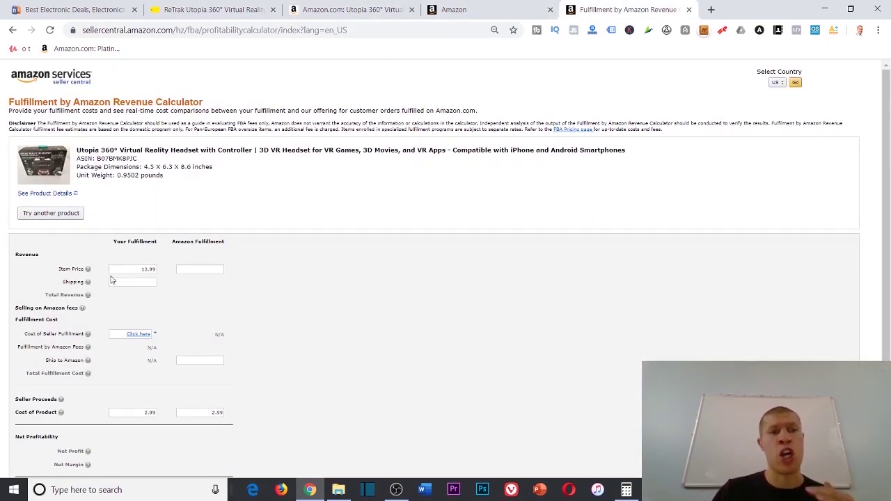
left_click(88, 282)
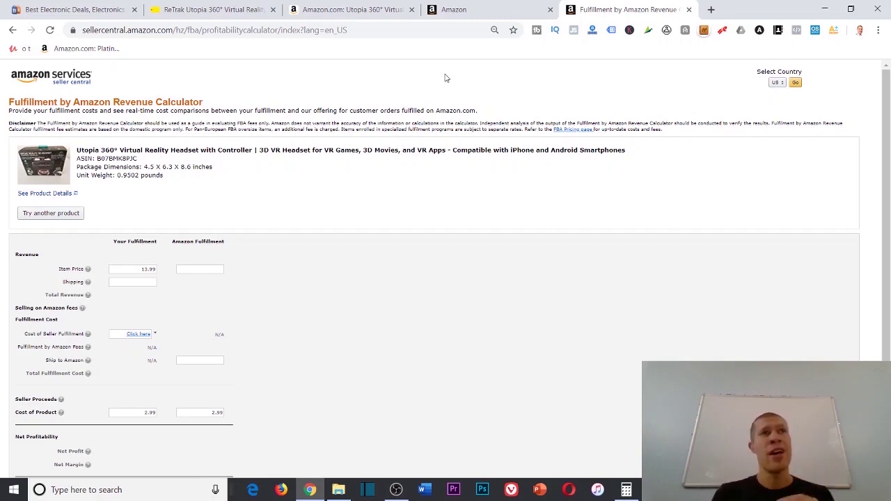
Enter a Ship to Customer cost of 5 under Cost of Seller Fulfillment and calculate the headset's profitability.
left_click(131, 336)
left_click(155, 424)
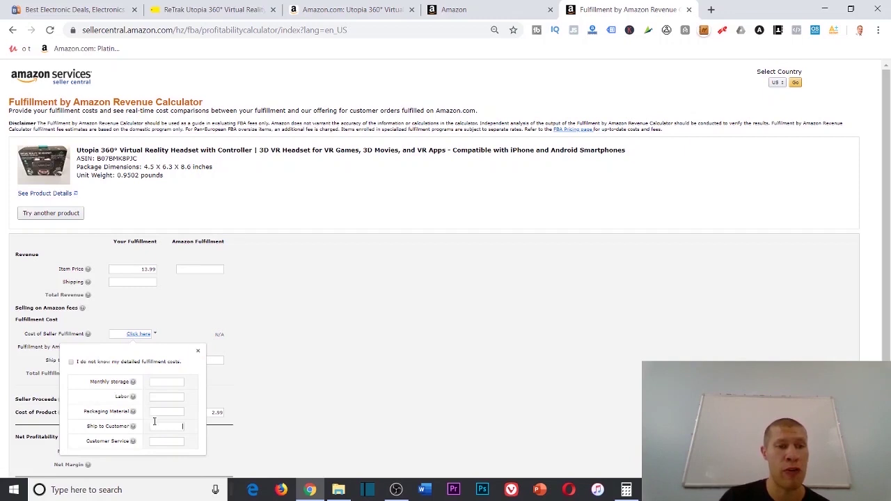
type("5")
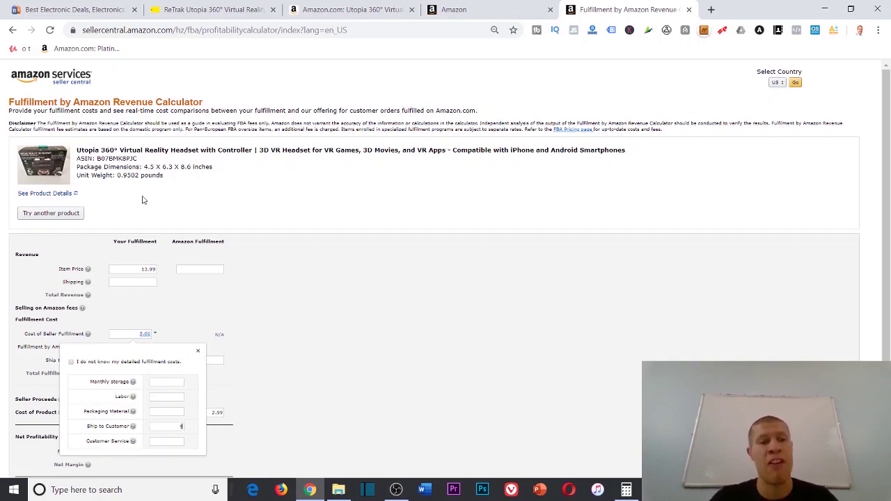
left_click(377, 272)
scroll(378, 272, "down", 1)
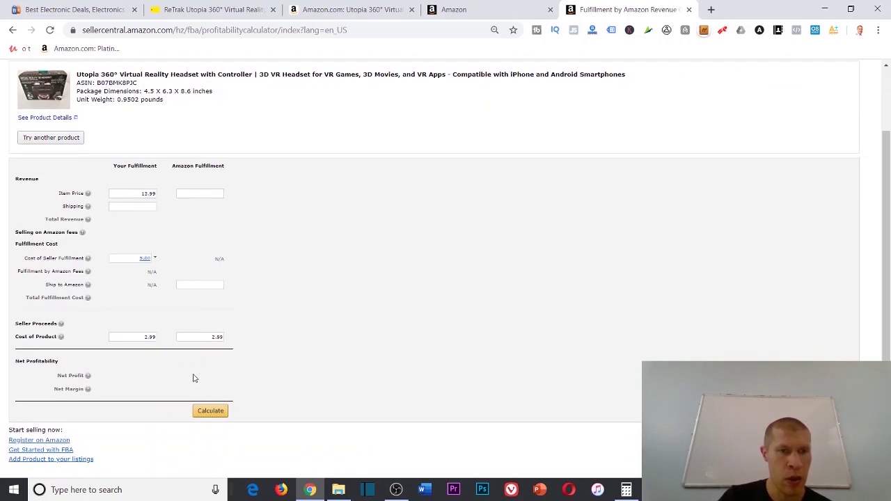
left_click(207, 414)
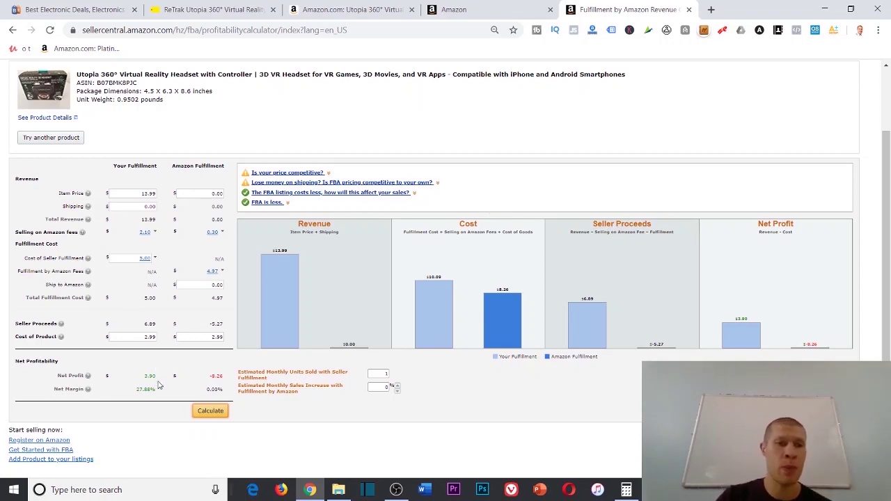
Close the FBA Revenue Calculator page and highlight the profit per unit in AMZScout's calculator on the headset's Amazon page.
left_click(687, 10)
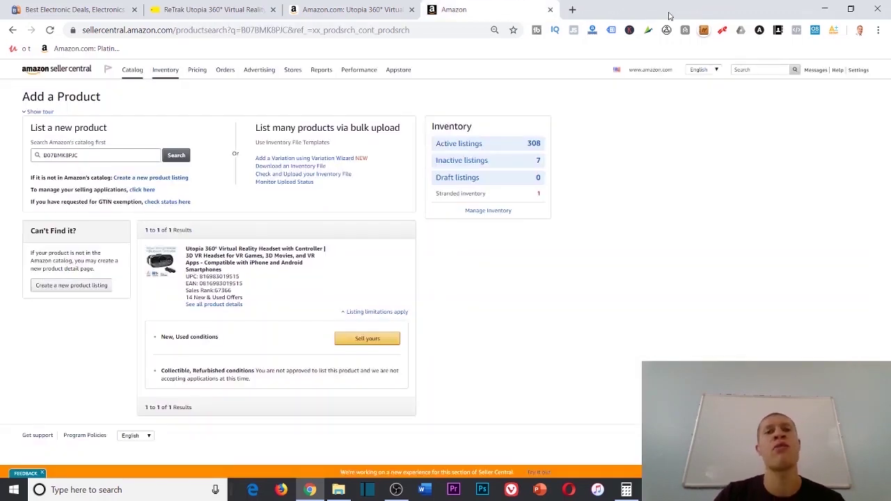
left_click(351, 9)
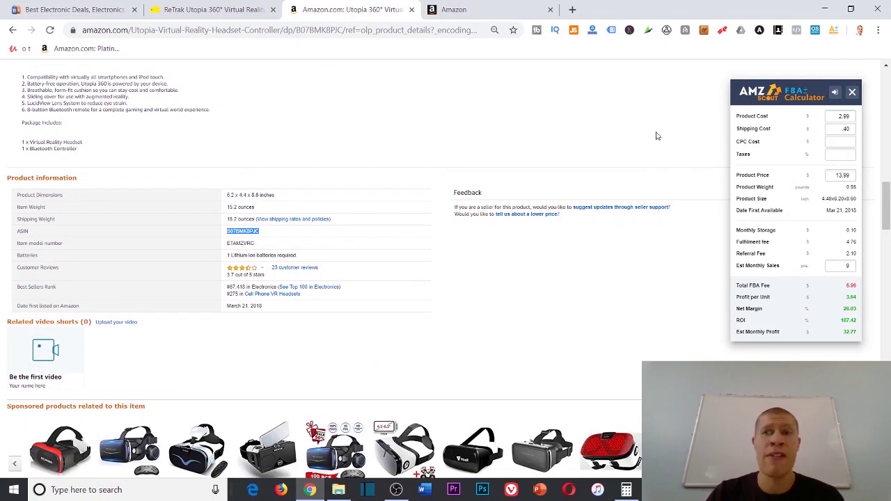
left_click(848, 297)
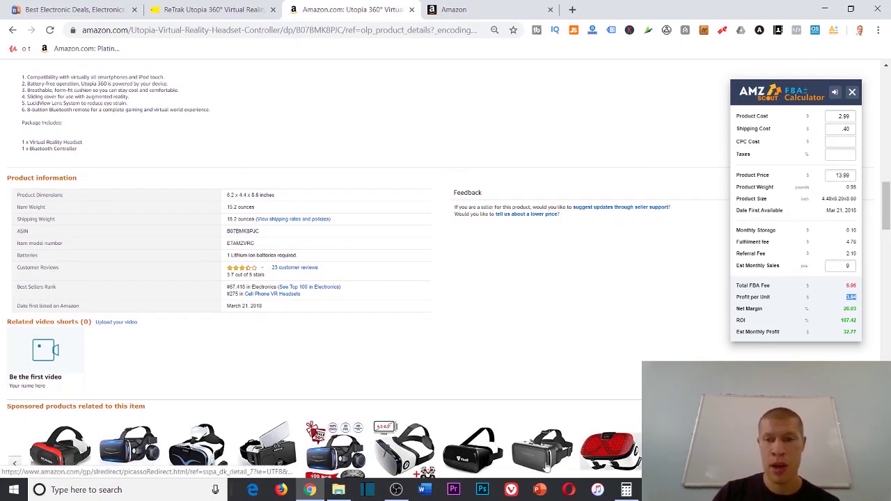
Switch to the Windows Calculator and multiply the 2.99 purchase cost by 10 units.
left_click(626, 489)
left_click(396, 328)
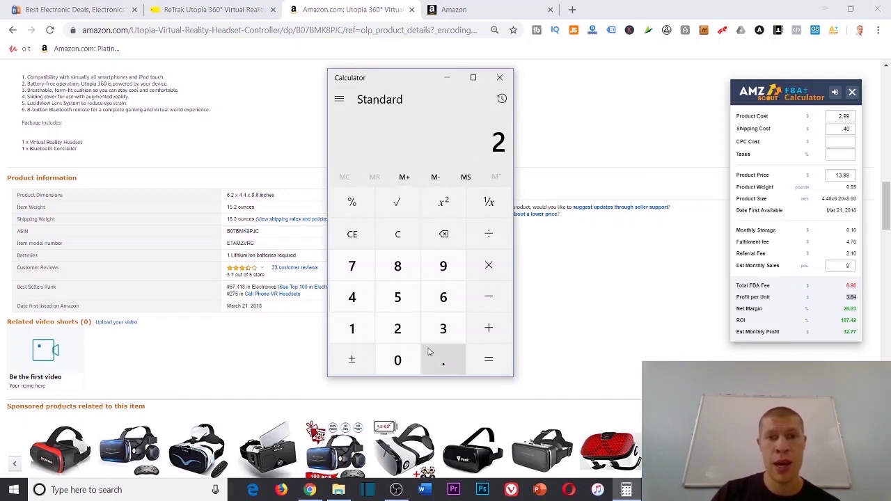
left_click(443, 359)
double_click(442, 265)
left_click(479, 271)
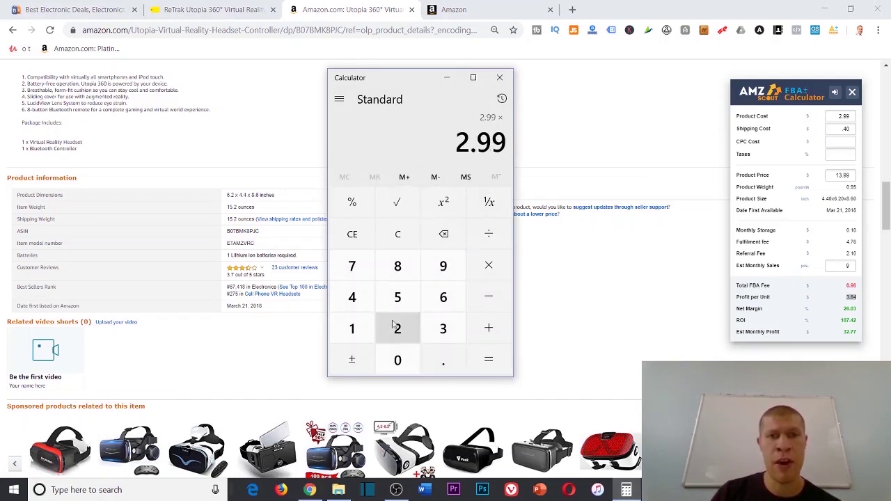
left_click(352, 328)
left_click(397, 359)
left_click(480, 361)
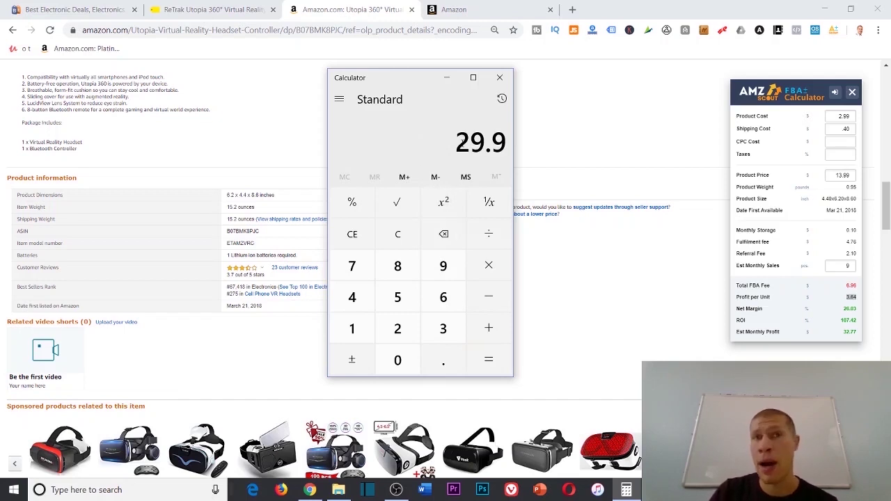
Multiply the 3.64 profit per unit by 10 units.
left_click(443, 328)
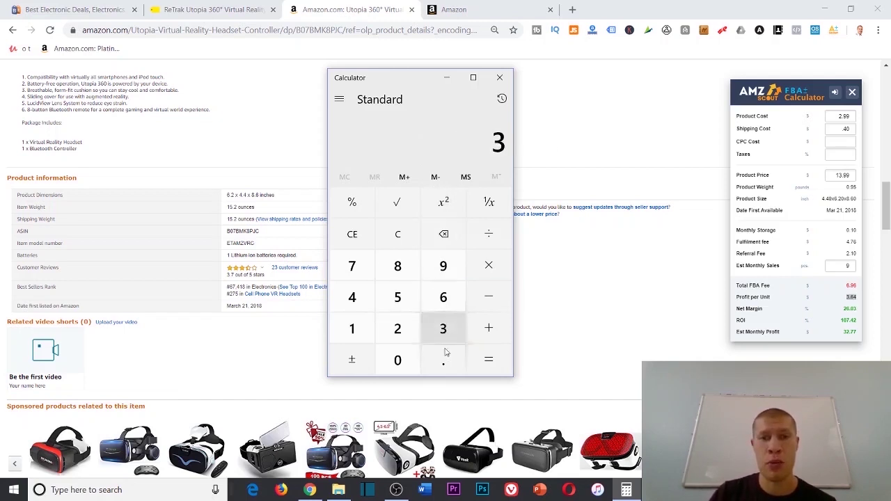
left_click(443, 359)
left_click(443, 297)
left_click(353, 296)
left_click(485, 265)
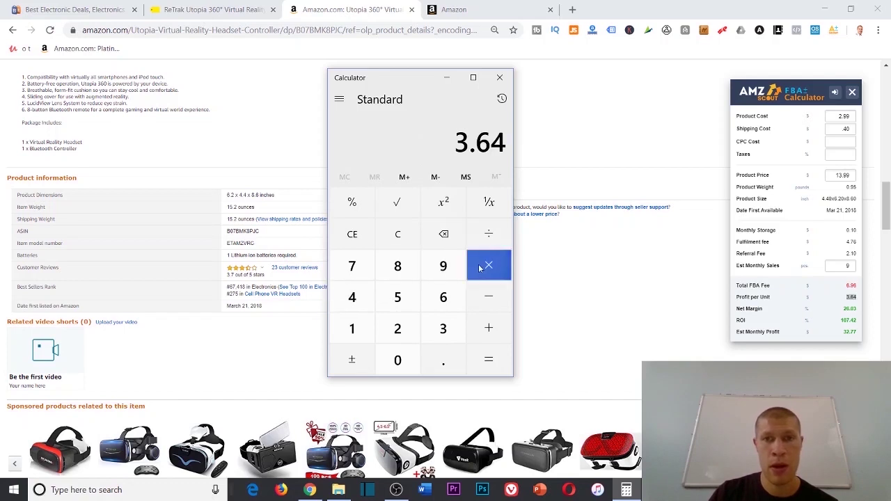
left_click(352, 330)
left_click(397, 359)
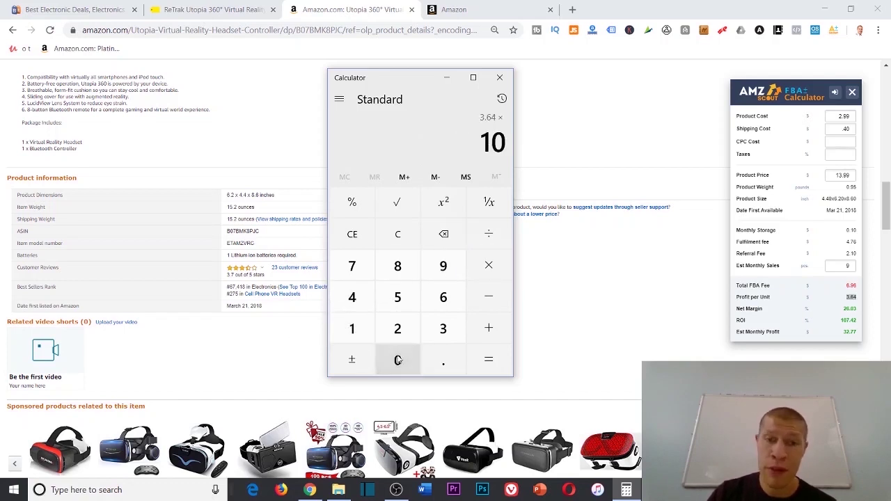
left_click(487, 359)
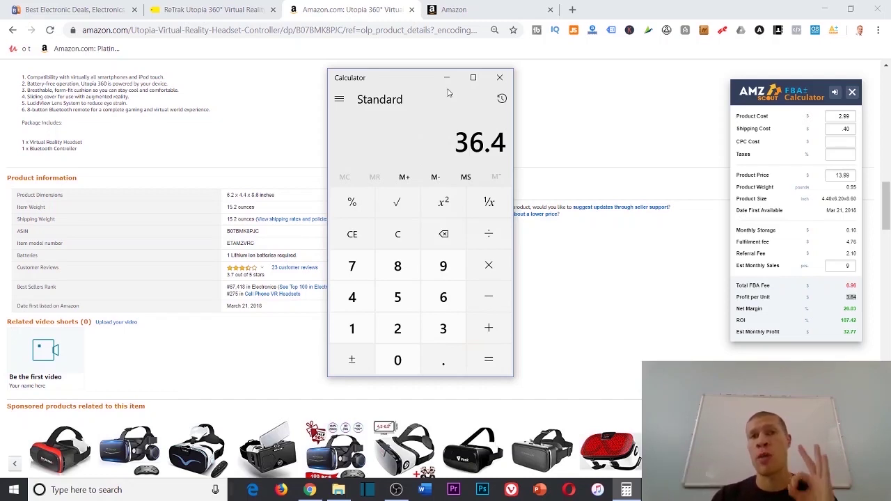
Dismiss the calculator, close the headset's Amazon page and return to the electronics deals on Ben's Bargains.
left_click(447, 45)
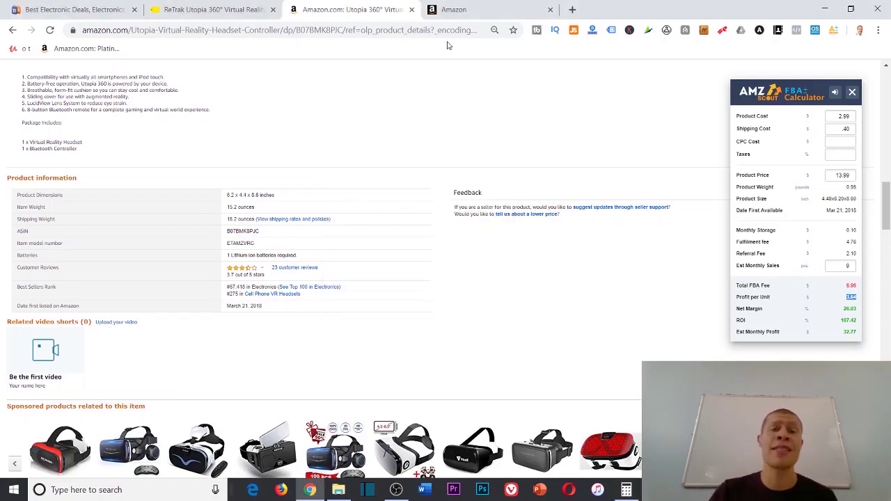
left_click(411, 9)
left_click(77, 9)
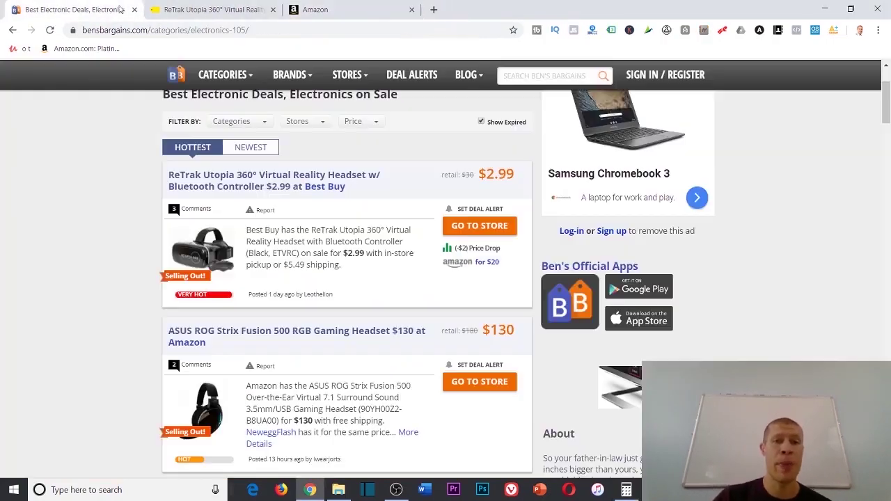
Browse the hottest electronics deals, checking the AZDOME USB Type-C hub's price and comparing other items' sale prices with their retail and Amazon prices.
scroll(551, 439, "down", 3)
scroll(552, 439, "up", 4)
scroll(156, 249, "down", 1)
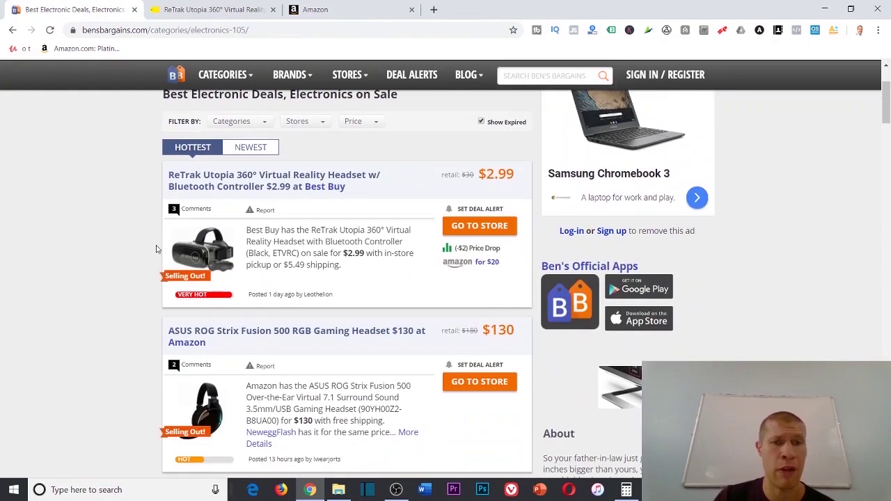
scroll(510, 282, "down", 2)
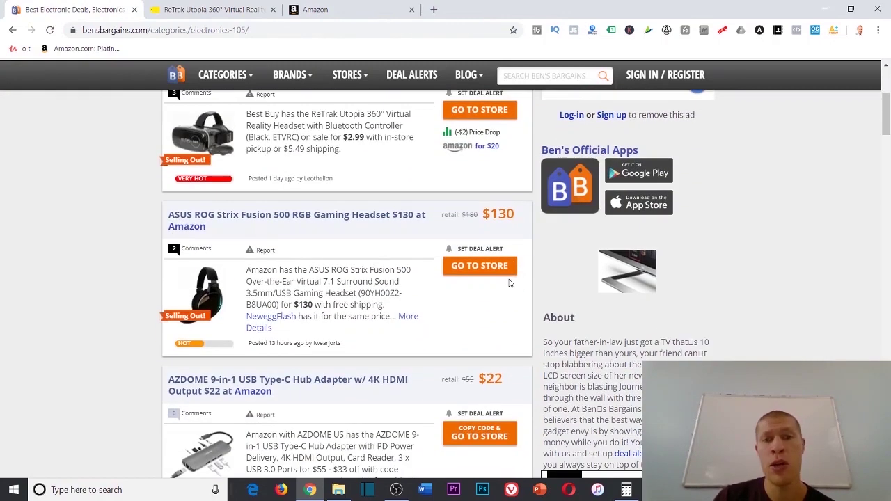
scroll(492, 300, "down", 4)
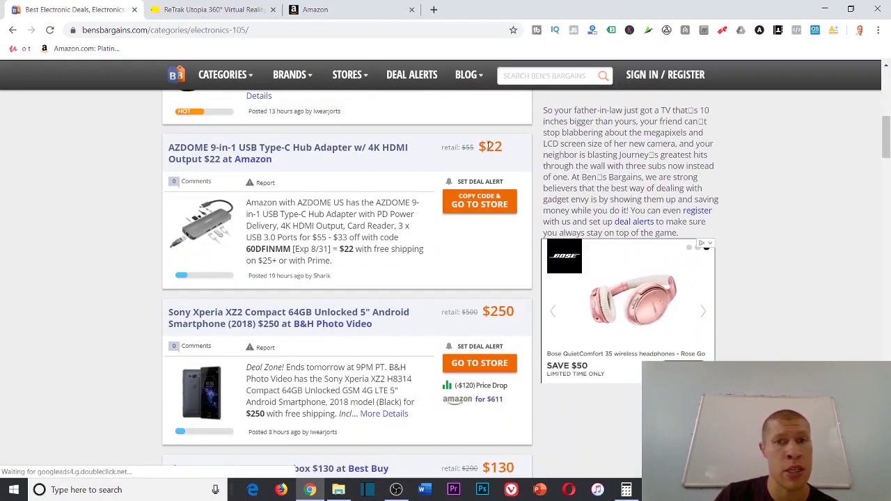
double_click(490, 146)
left_click(508, 154)
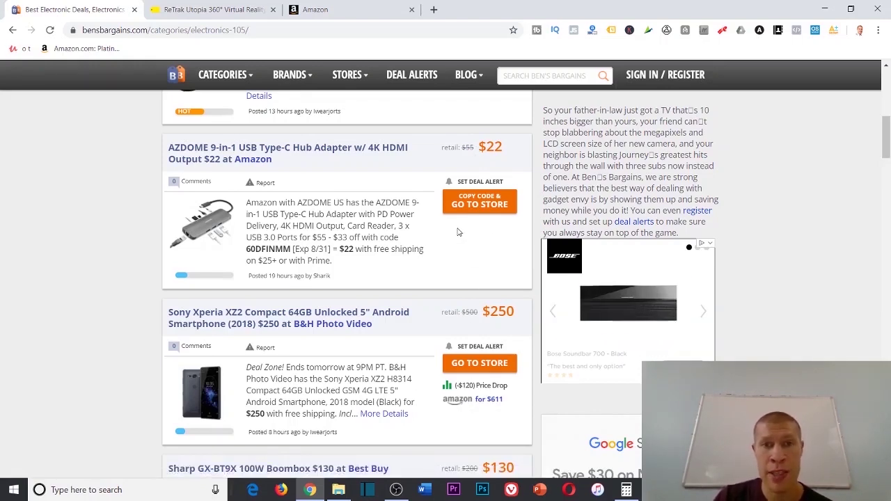
scroll(480, 229, "up", 3)
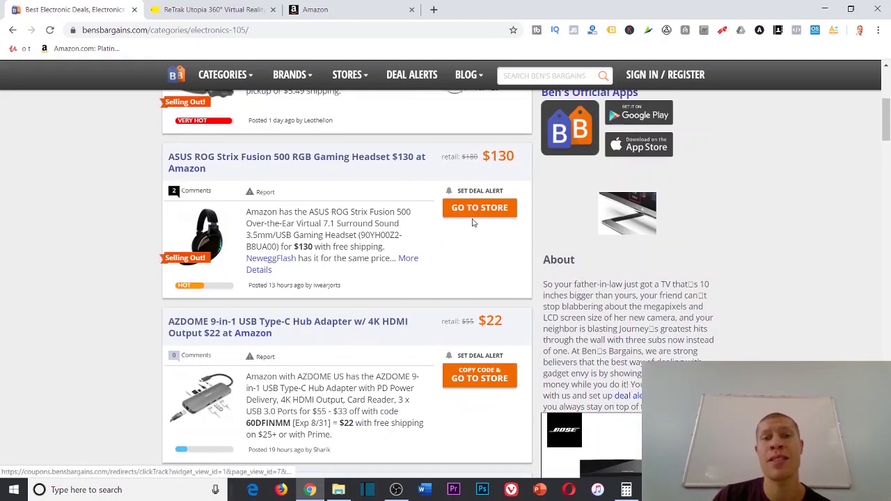
scroll(470, 215, "up", 2)
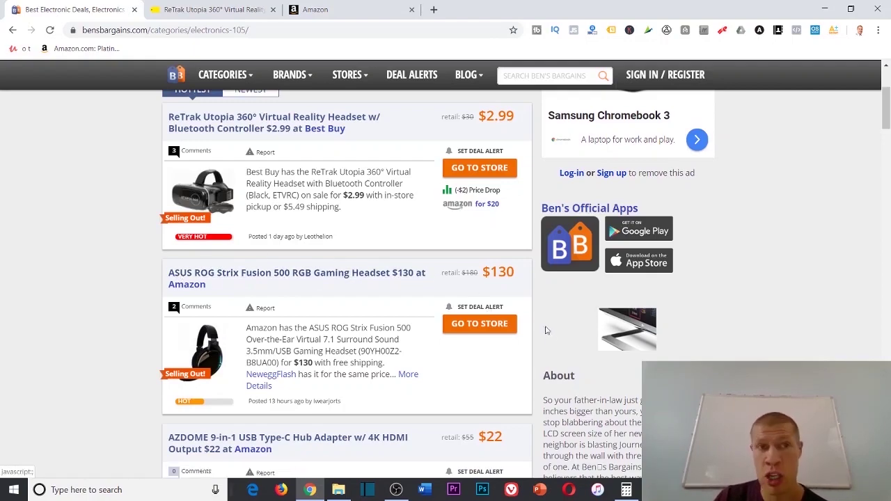
scroll(546, 331, "down", 10)
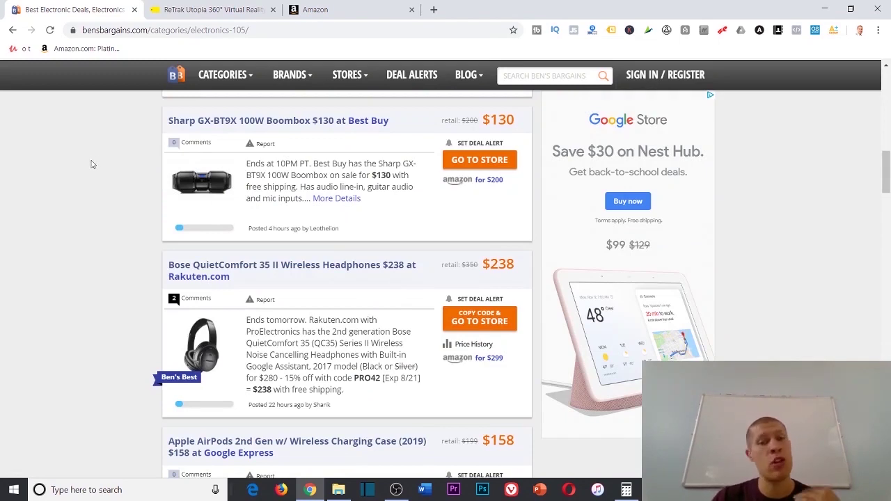
scroll(90, 164, "down", 7)
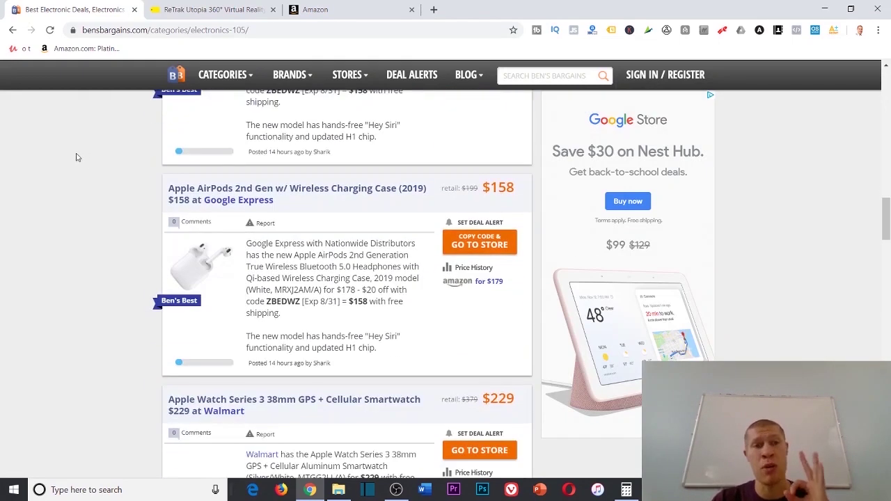